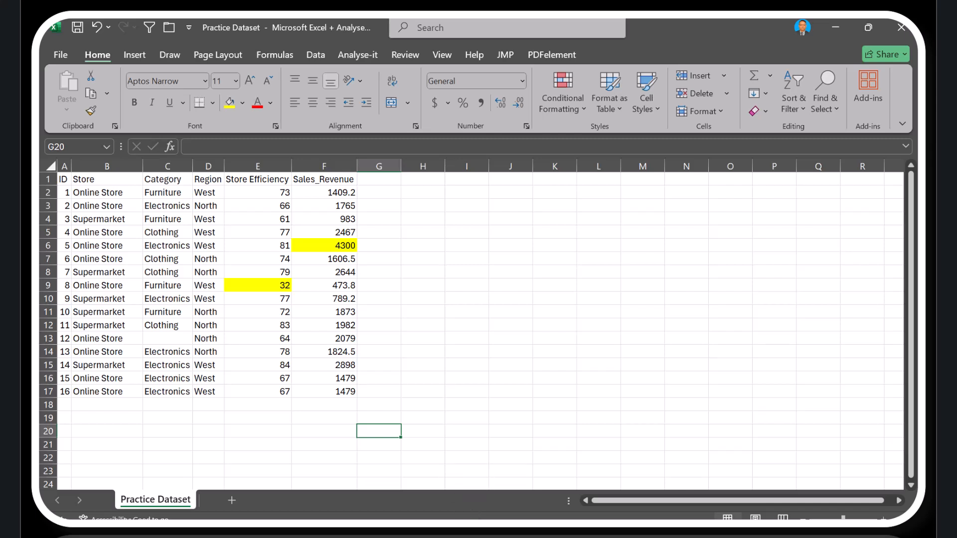
Switch to KNIME and check that the Excel Reader reads Practice Dataset.xlsx, then accept its configuration
left_click(449, 474)
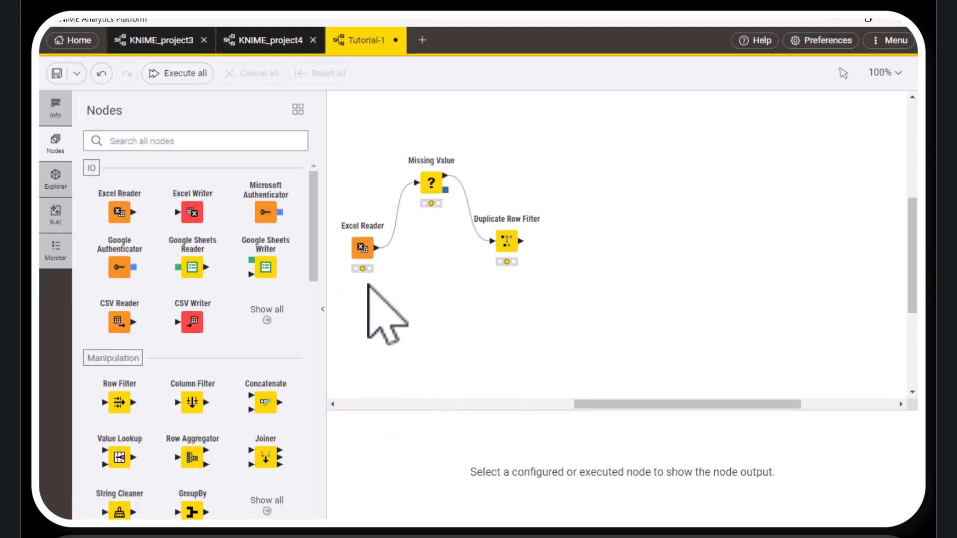
mouse_move(348, 224)
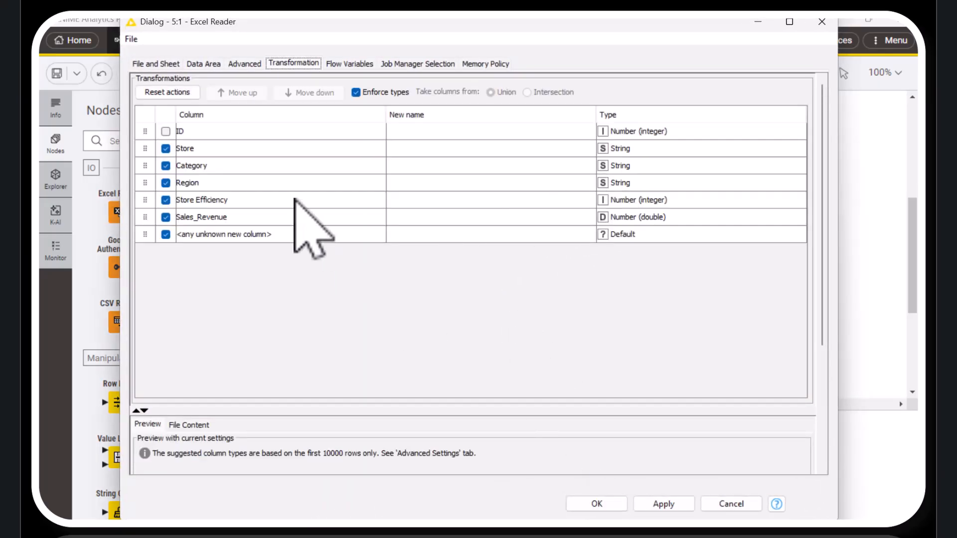
left_click(152, 64)
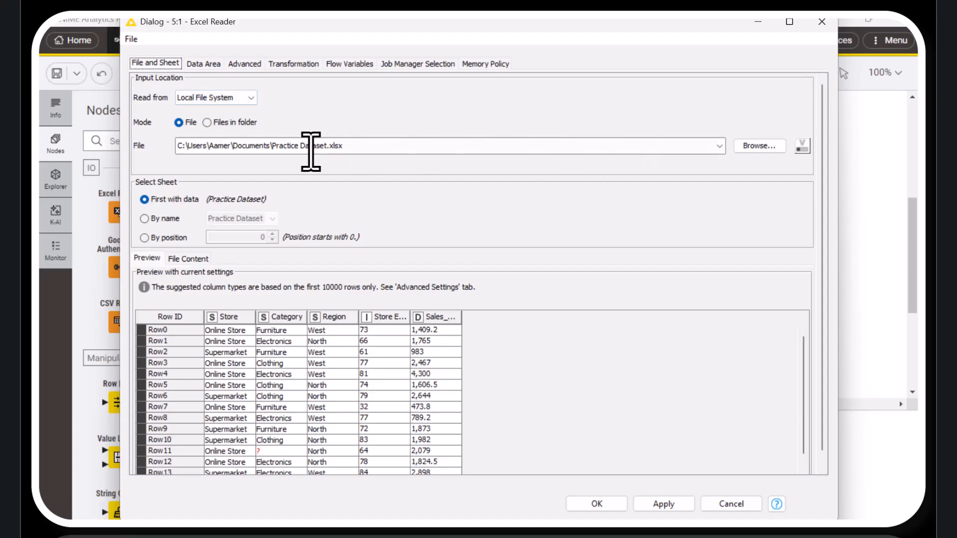
left_click(603, 506)
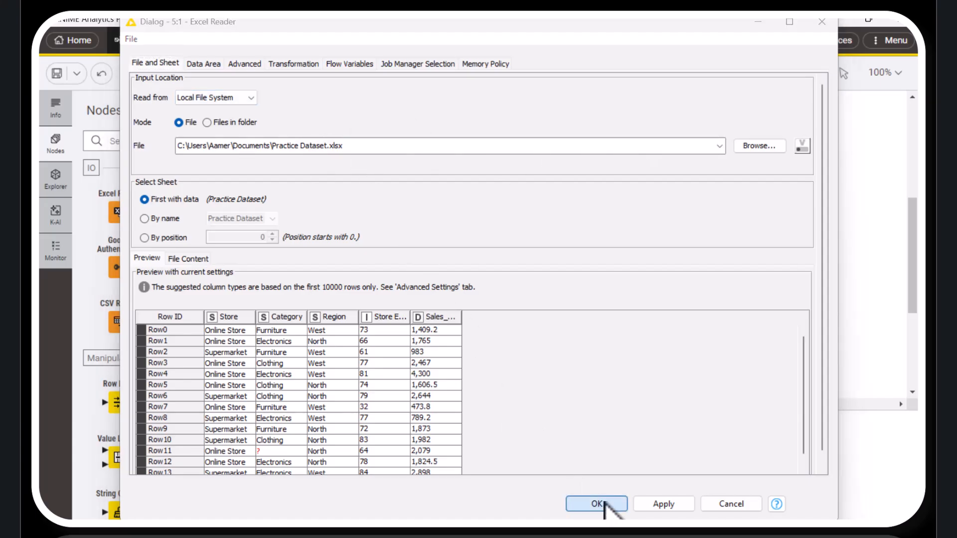
Execute the Excel Reader, Missing Value and Duplicate Row Filter nodes in sequence
mouse_move(371, 225)
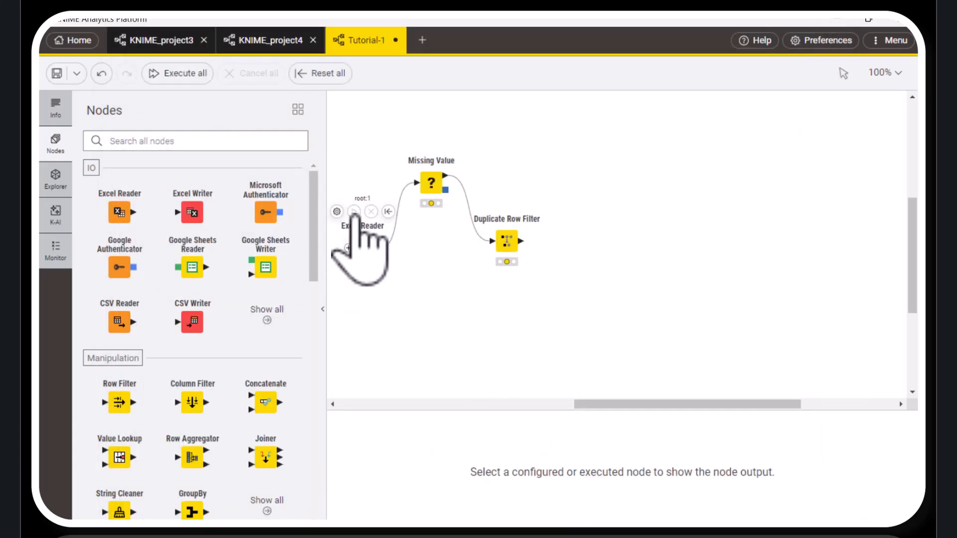
mouse_move(434, 202)
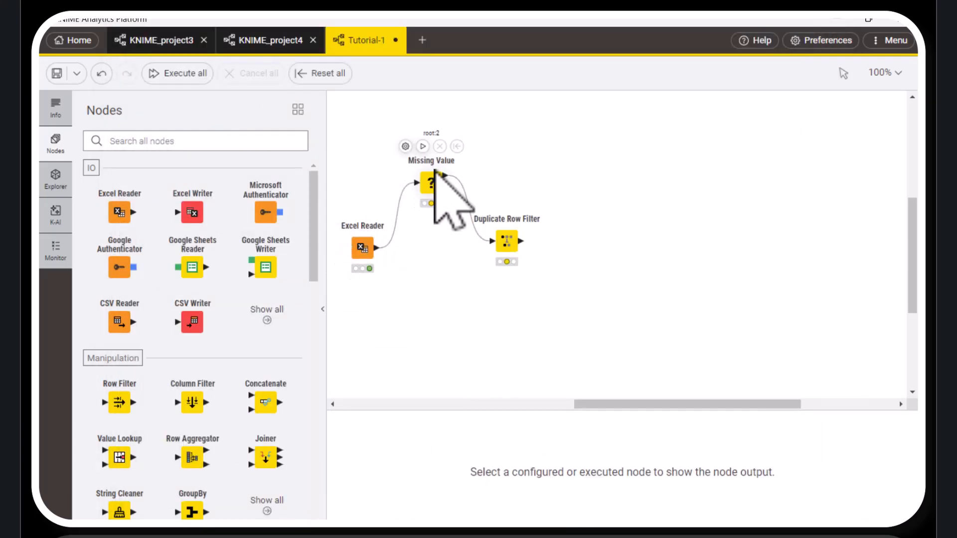
left_click(422, 147)
mouse_move(498, 205)
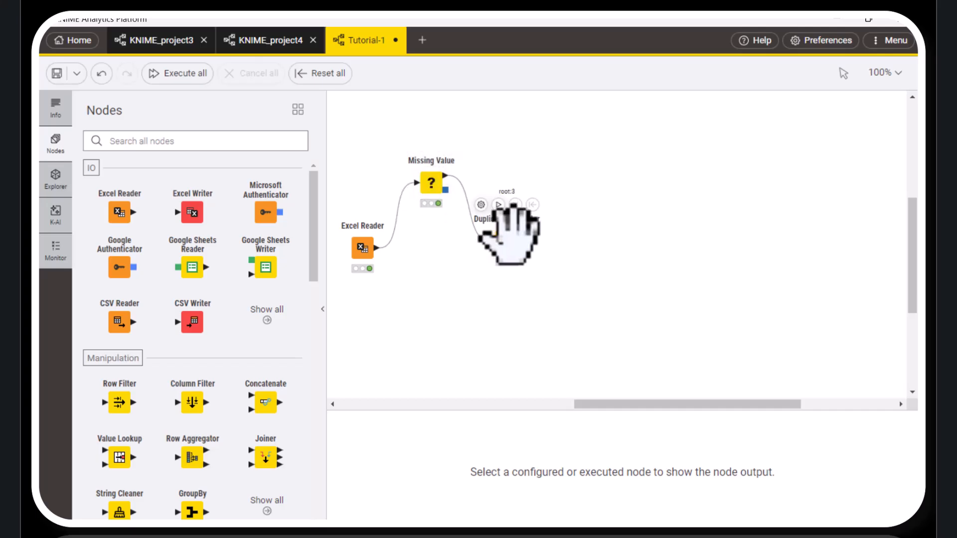
left_click(497, 205)
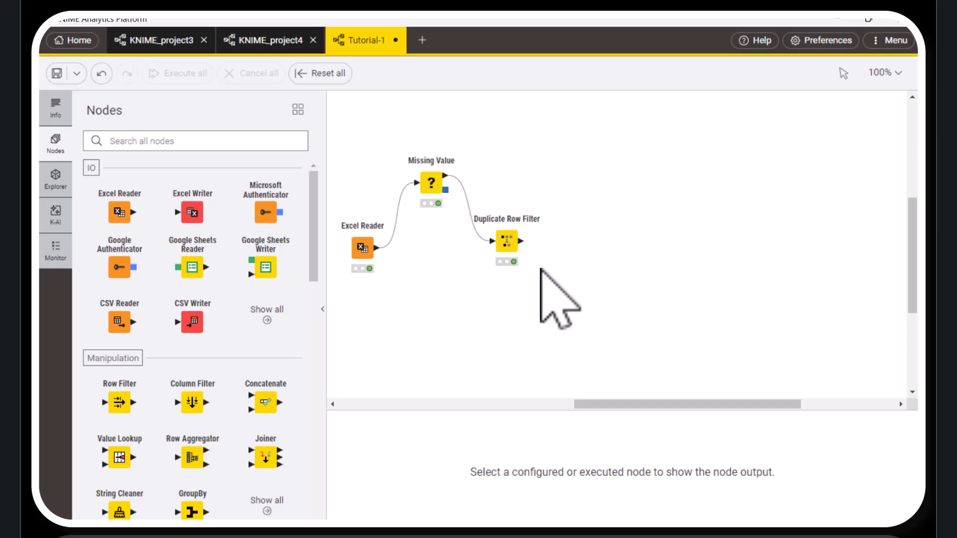
Add a Box Plot node connected to the output of the Duplicate Row Filter
left_click_drag(520, 241, 567, 275)
type("box")
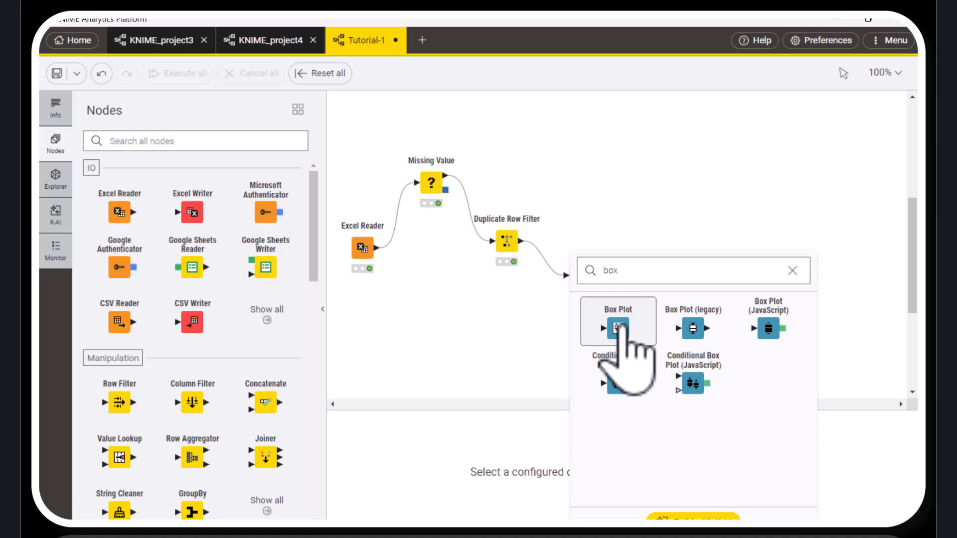
left_click(608, 345)
left_click_drag(580, 274, 601, 284)
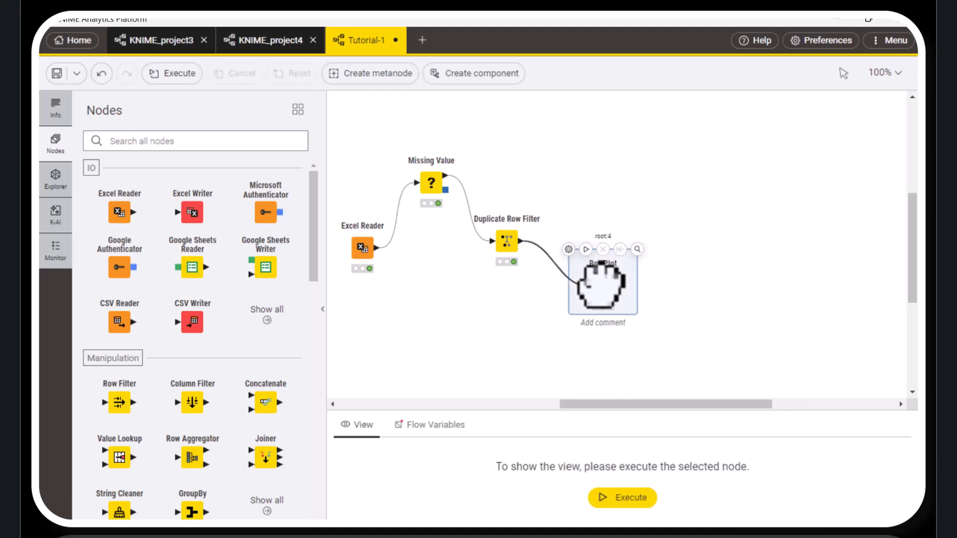
left_click(576, 269)
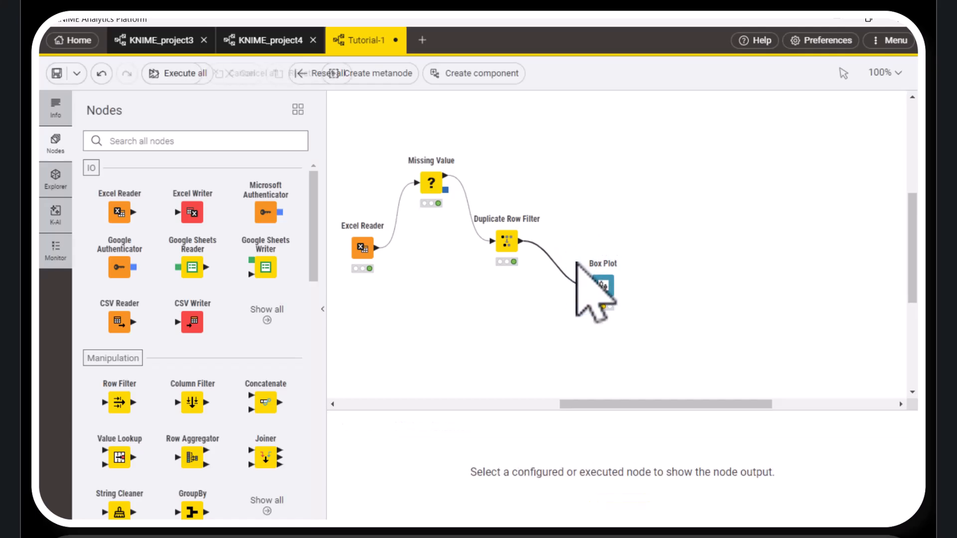
Configure the Box Plot with only Store Efficiency as dimension column, then save and execute it to preview the plot
left_click(568, 249)
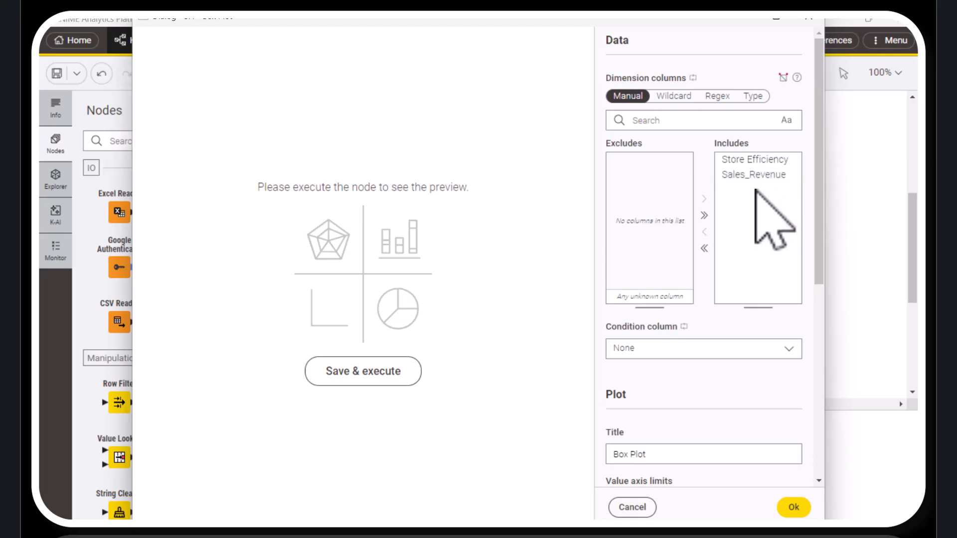
left_click(704, 248)
left_click(644, 159)
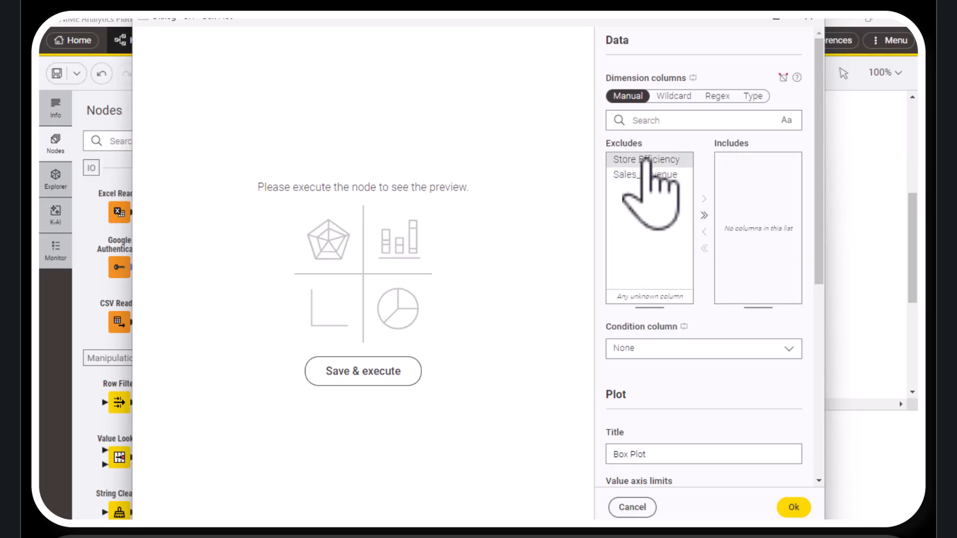
left_click(704, 199)
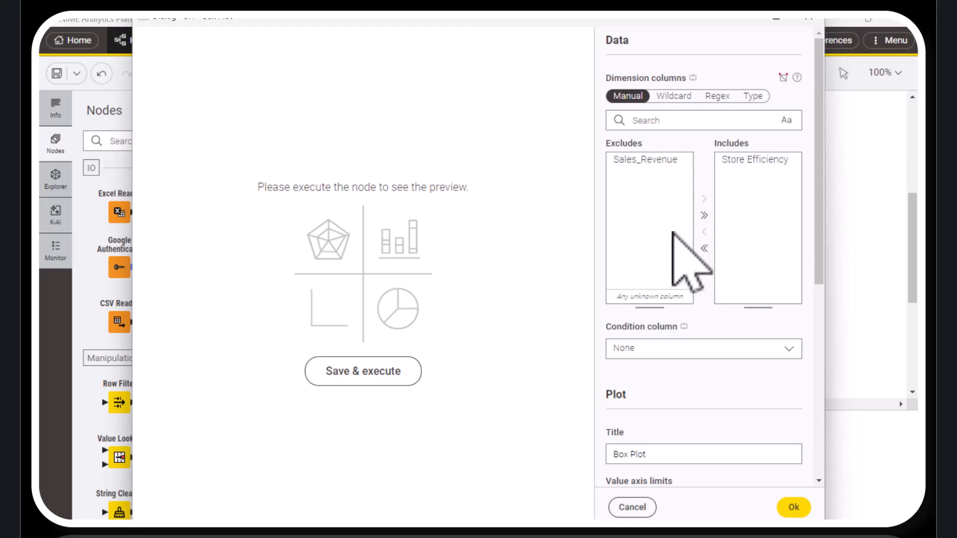
left_click(381, 378)
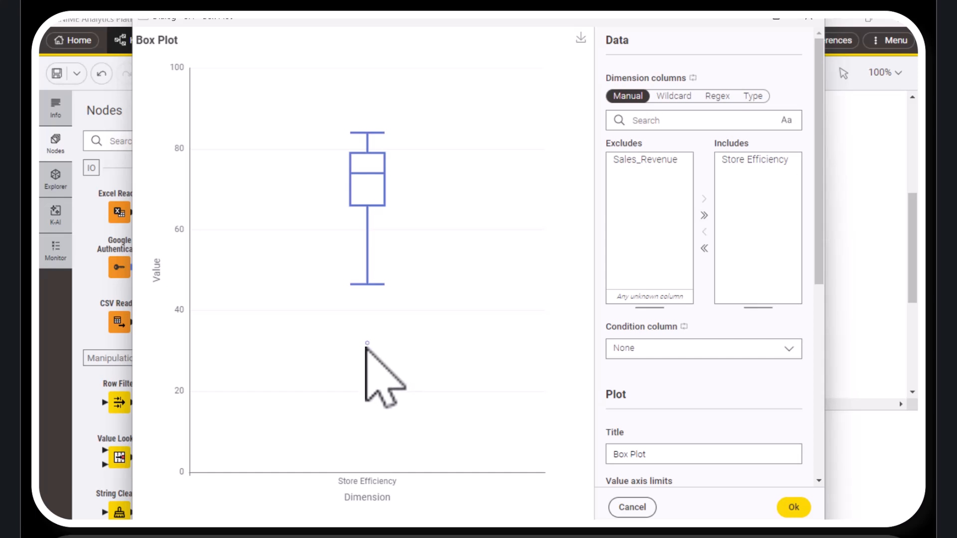
Change the Box Plot's dimension column to Sales_Revenue only, execute it to preview the plot, and accept the settings
left_click(705, 248)
left_click(645, 176)
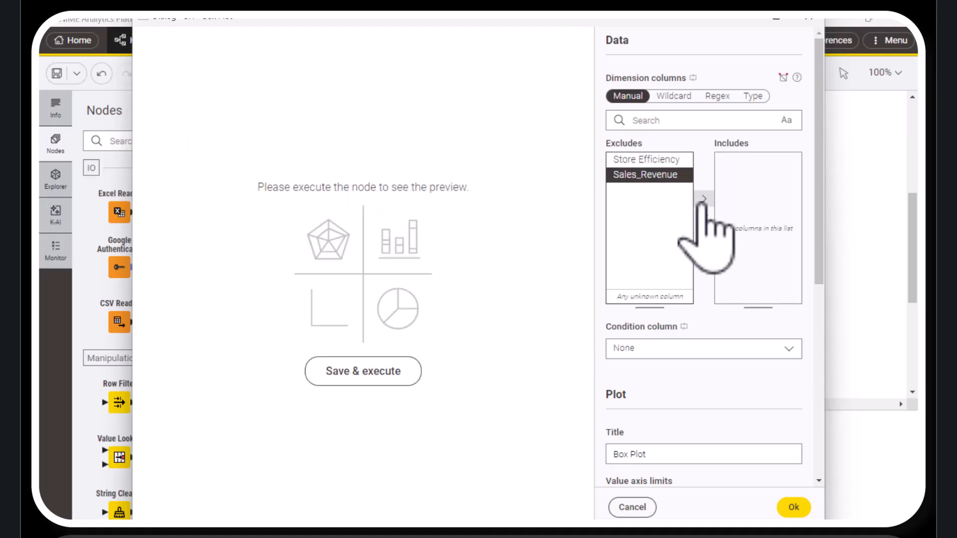
left_click(705, 198)
left_click(384, 380)
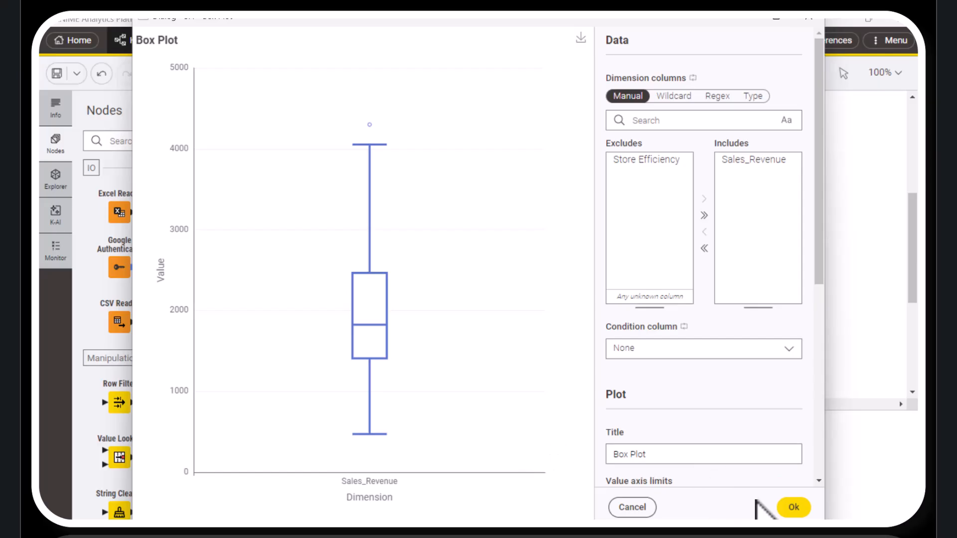
left_click(792, 509)
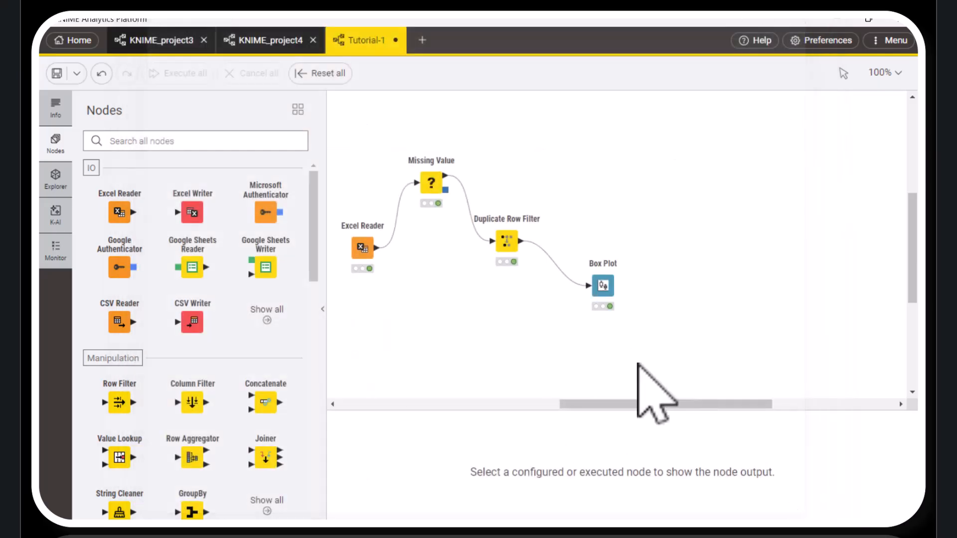
Delete the Box Plot node and attach a Numeric Outliers node to the Duplicate Row Filter's output instead
left_click(606, 277)
key("Delete")
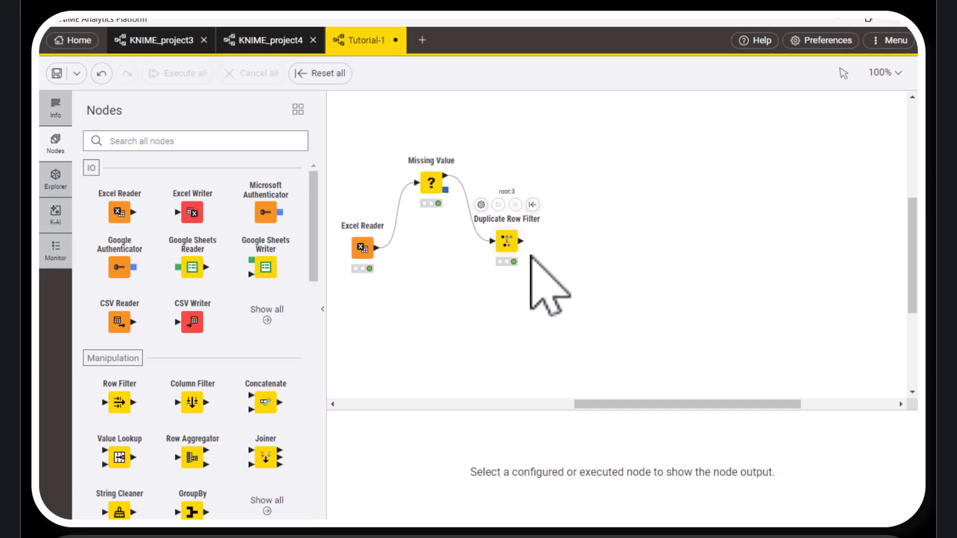
mouse_move(522, 242)
left_click_drag(522, 242, 574, 162)
type("out")
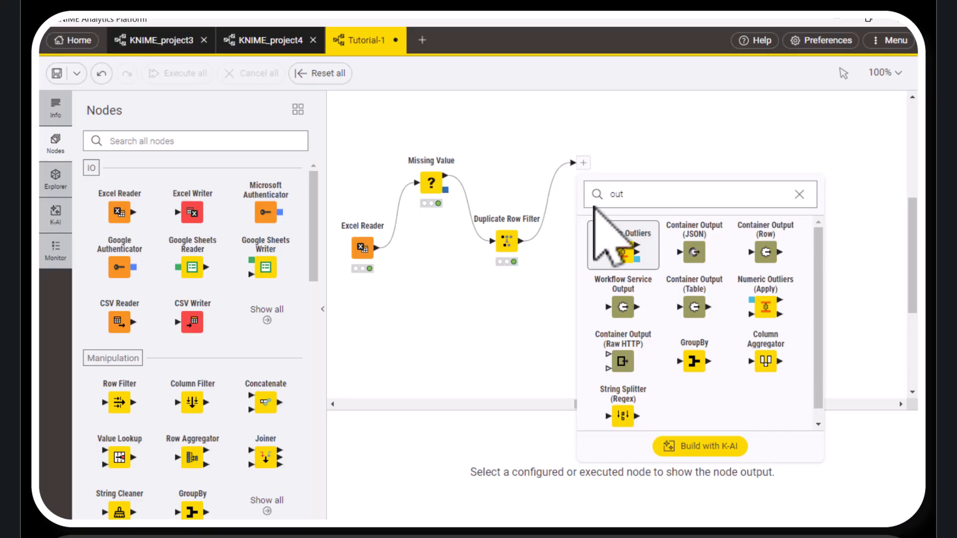
left_click(623, 251)
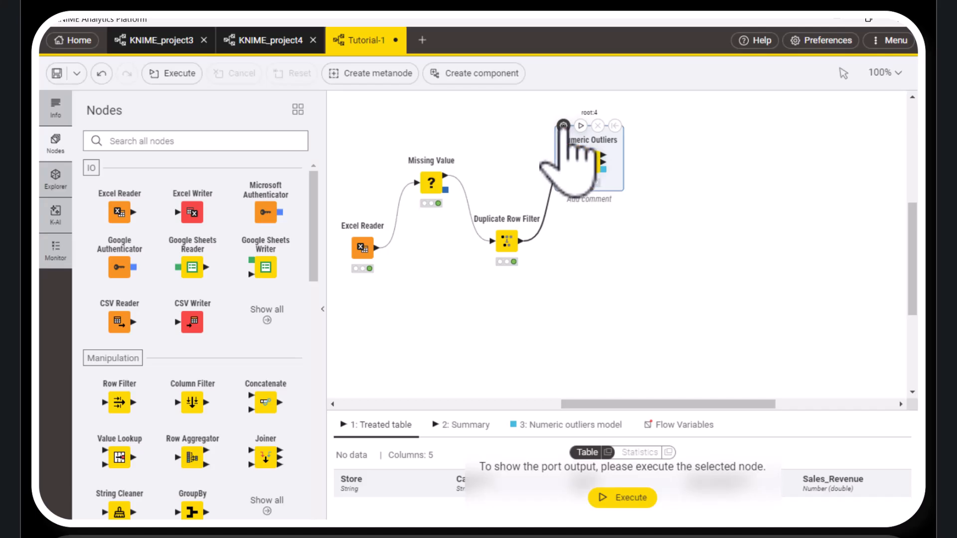
Configure Numeric Outliers to replace outlier values using the Closest permitted value strategy
left_click(563, 125)
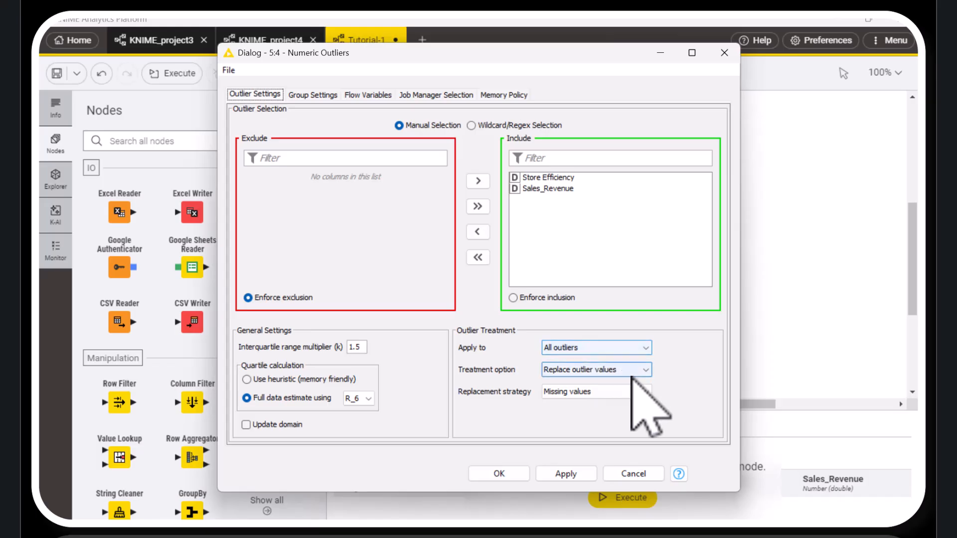
left_click(645, 370)
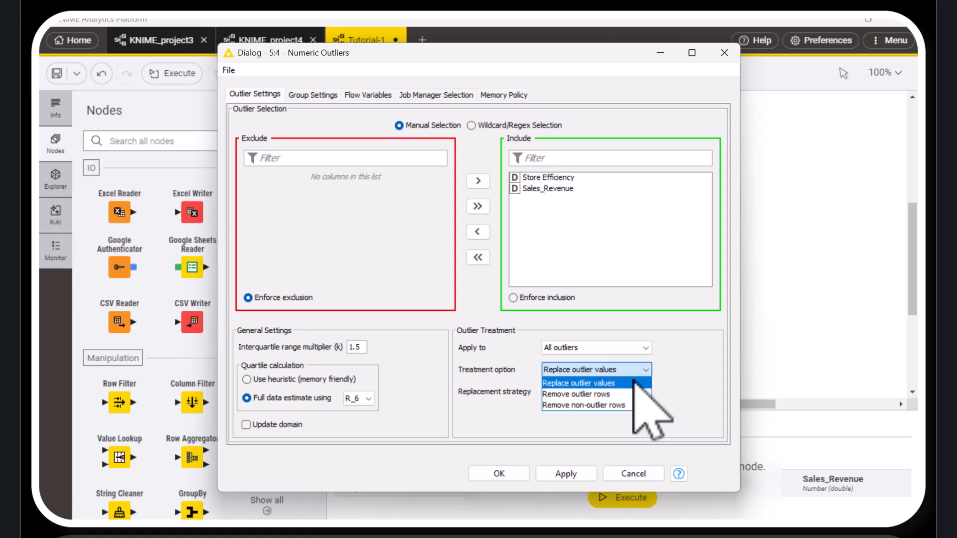
left_click(634, 383)
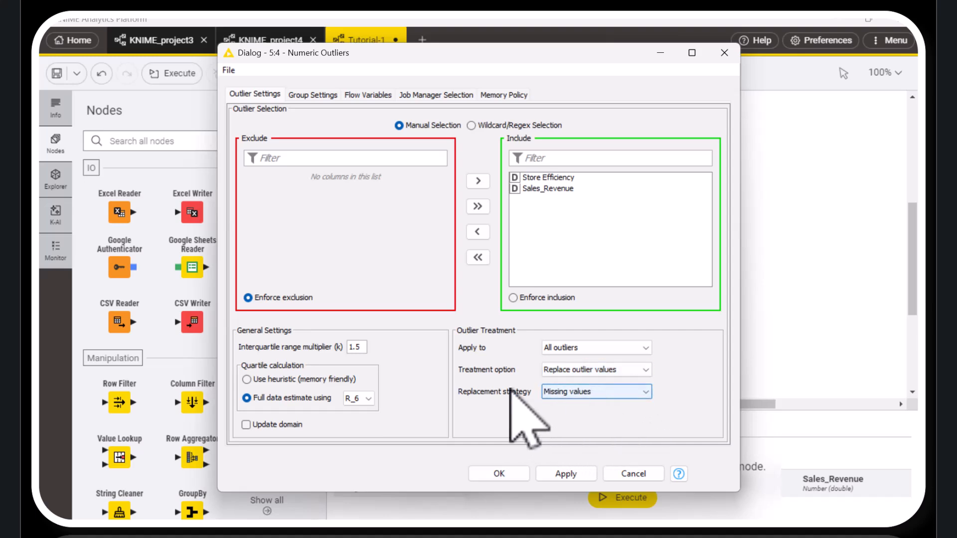
left_click(646, 392)
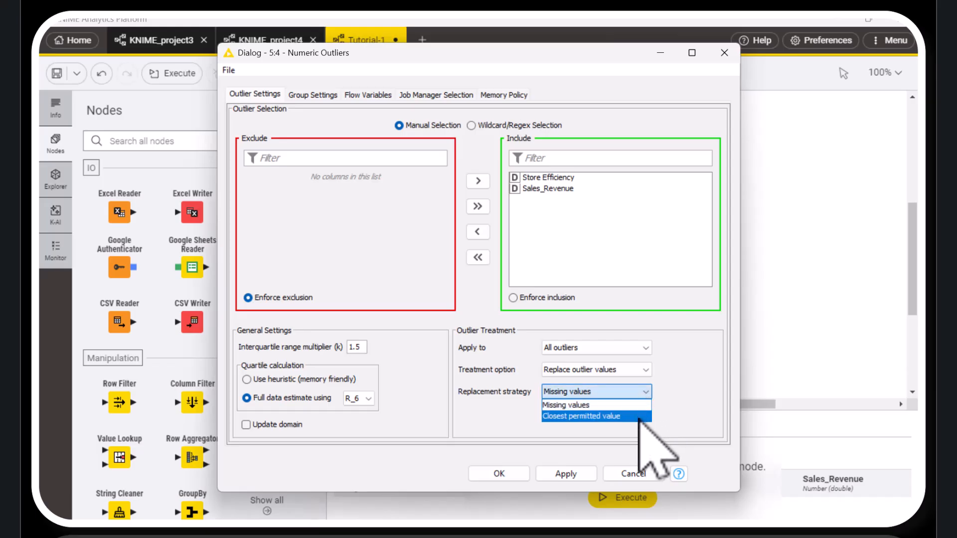
left_click(639, 416)
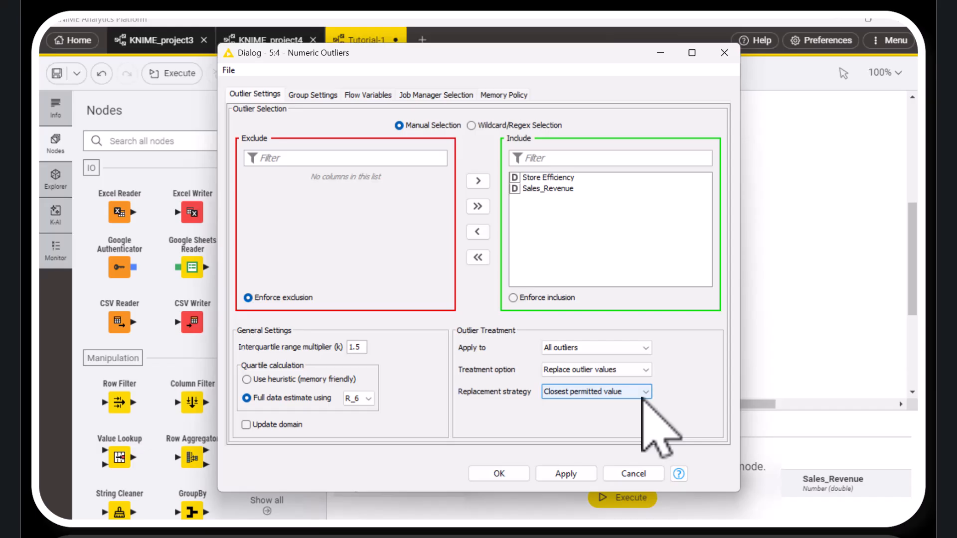
left_click(516, 474)
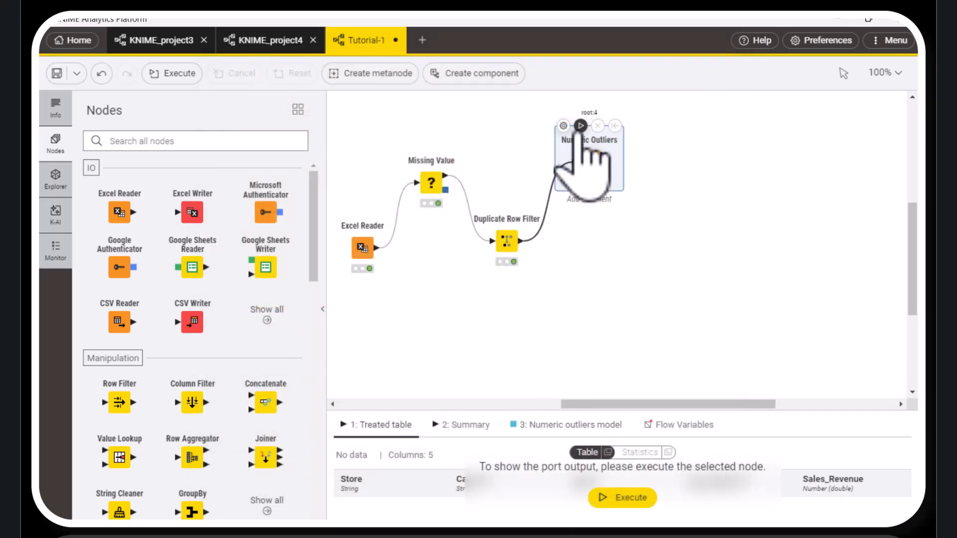
Execute the Numeric Outliers node and examine its treated table in a separate window
left_click(580, 126)
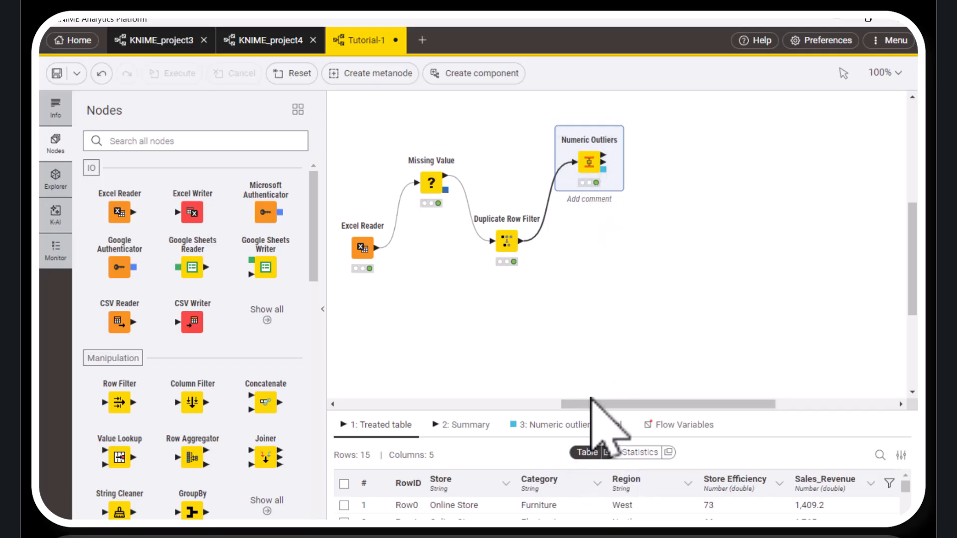
left_click(606, 454)
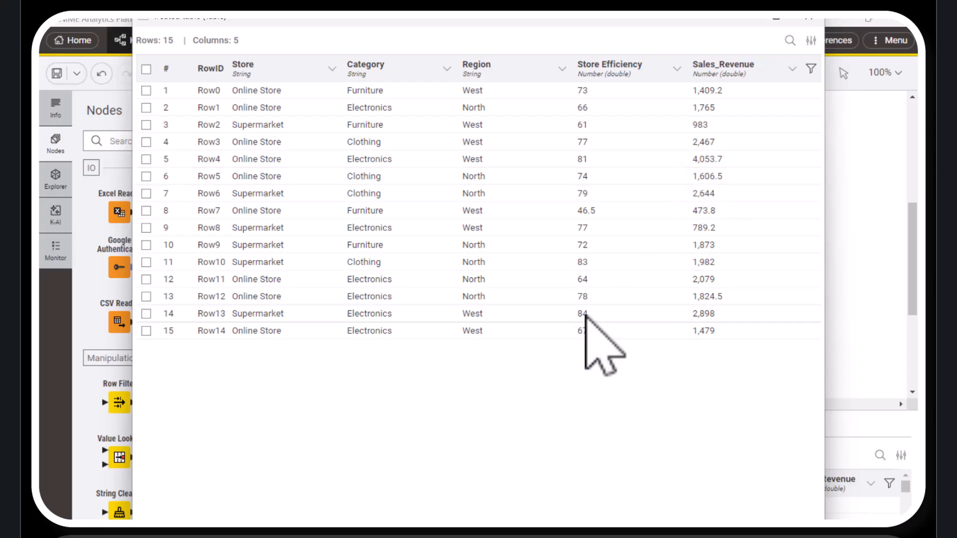
left_click(808, 21)
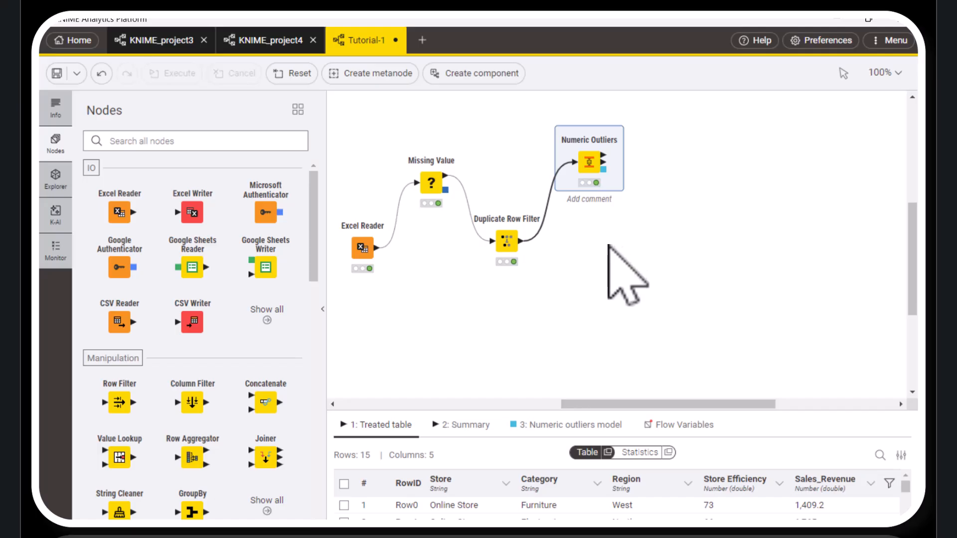
left_click(610, 247)
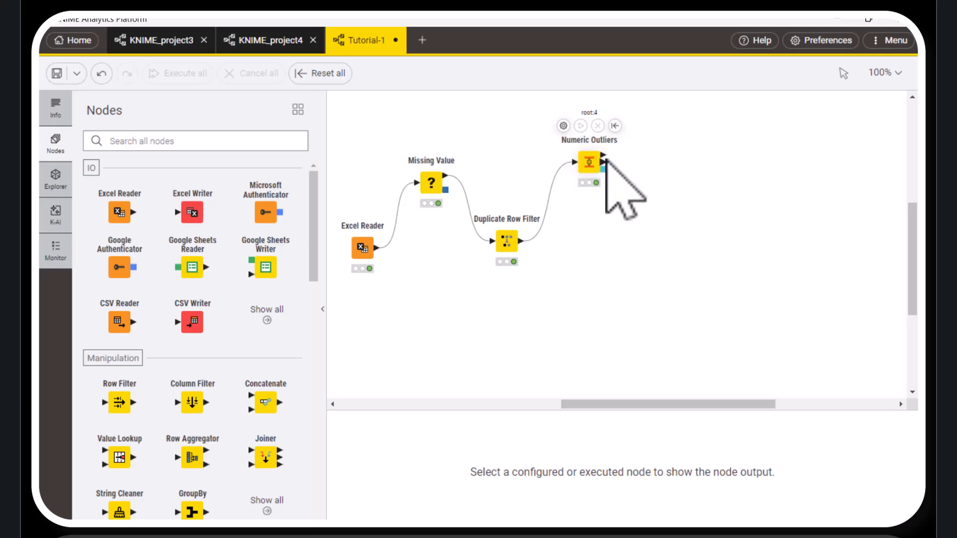
Add a Box Plot node connected to the treated table output of Numeric Outliers
mouse_move(603, 155)
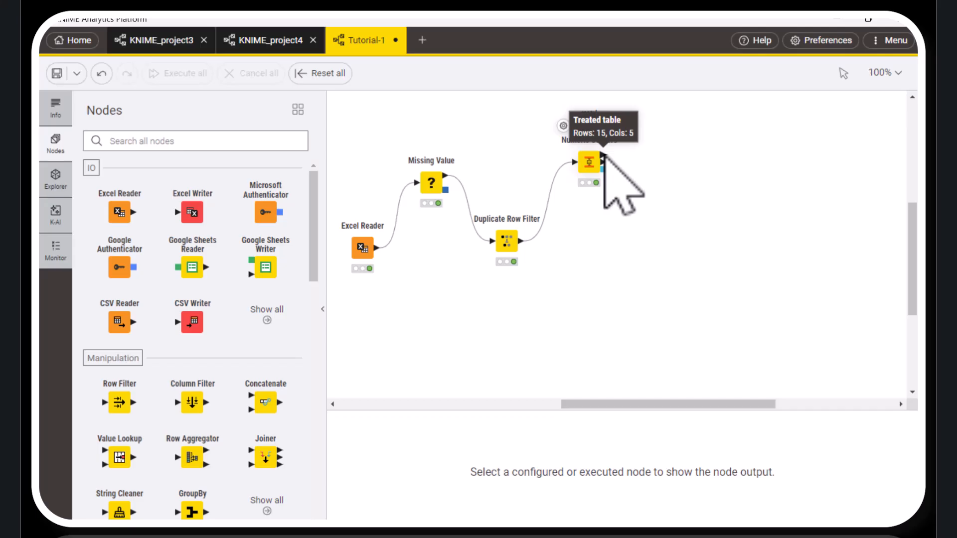
left_click_drag(605, 156, 663, 219)
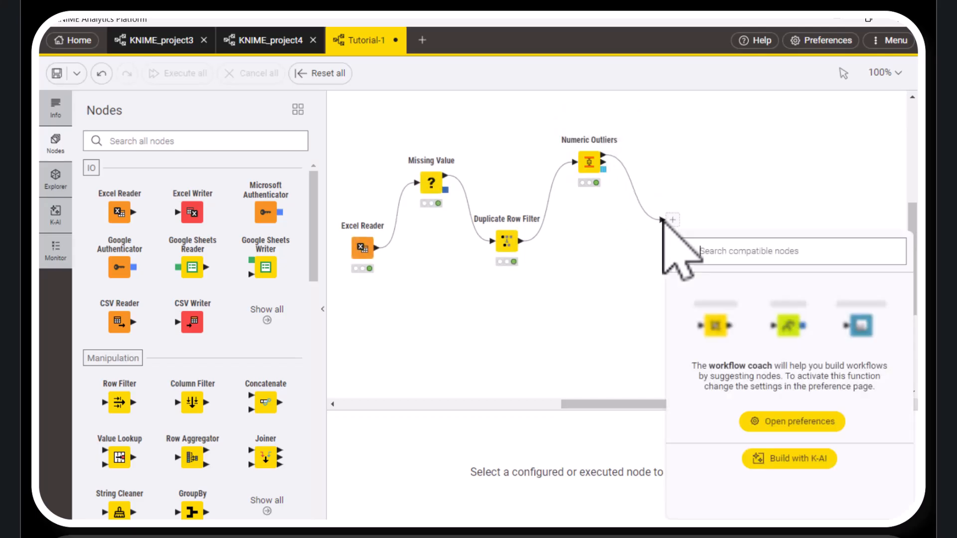
type("bo")
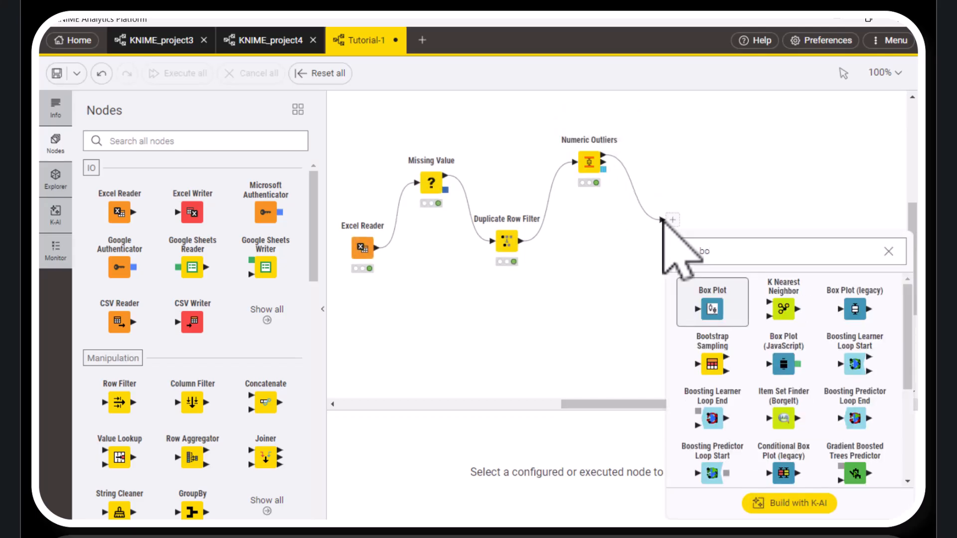
type("x")
left_click(714, 305)
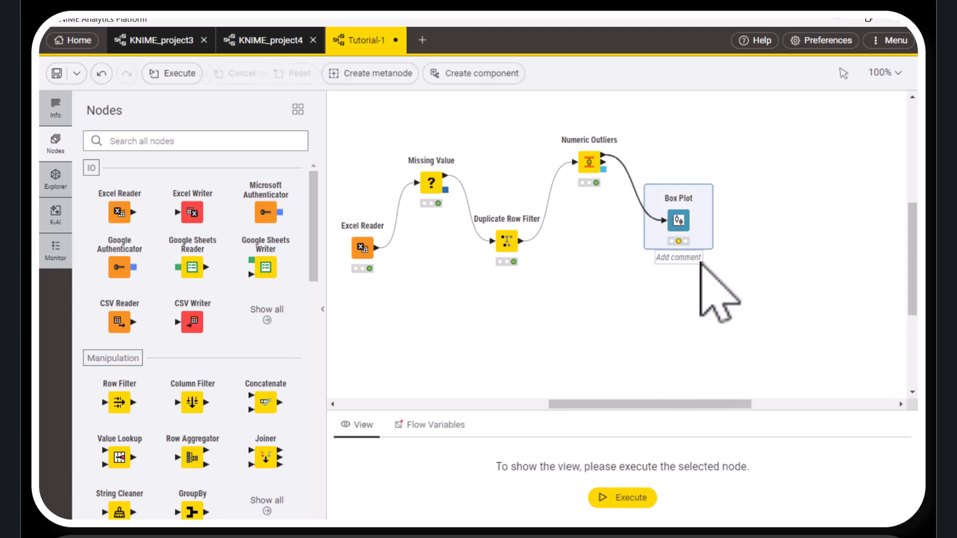
Restrict the Box Plot's dimension columns to Store Efficiency, then save and execute to examine its distribution after outlier treatment
mouse_move(666, 197)
left_click(645, 185)
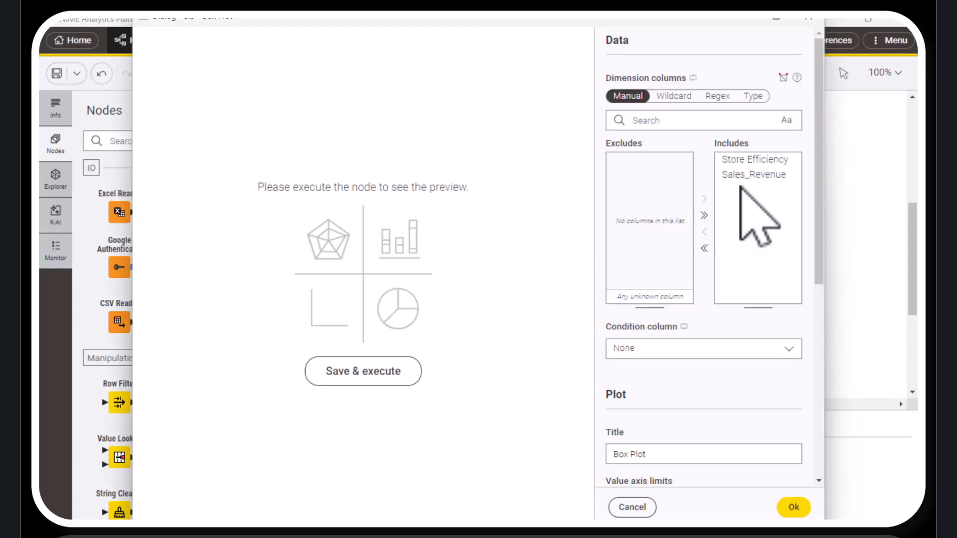
left_click(704, 247)
left_click(648, 160)
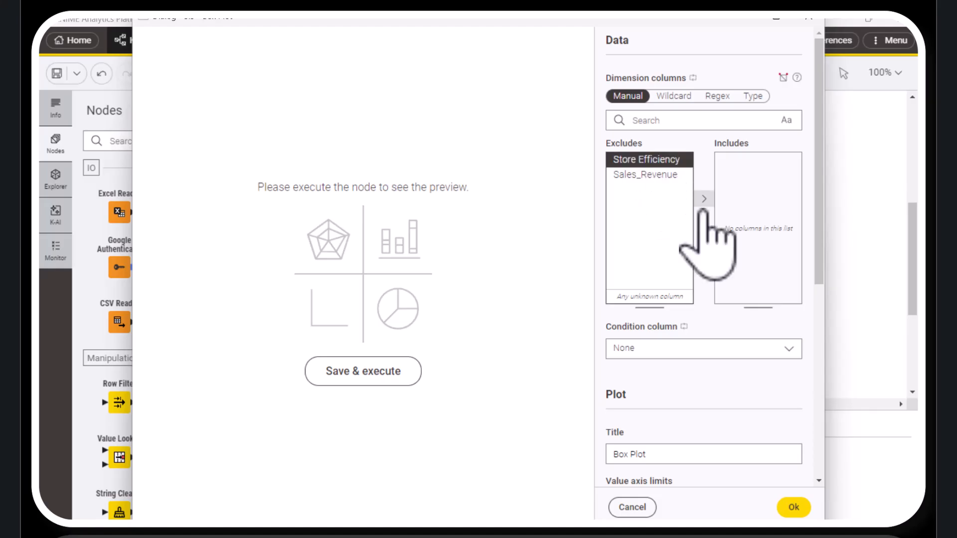
left_click(704, 199)
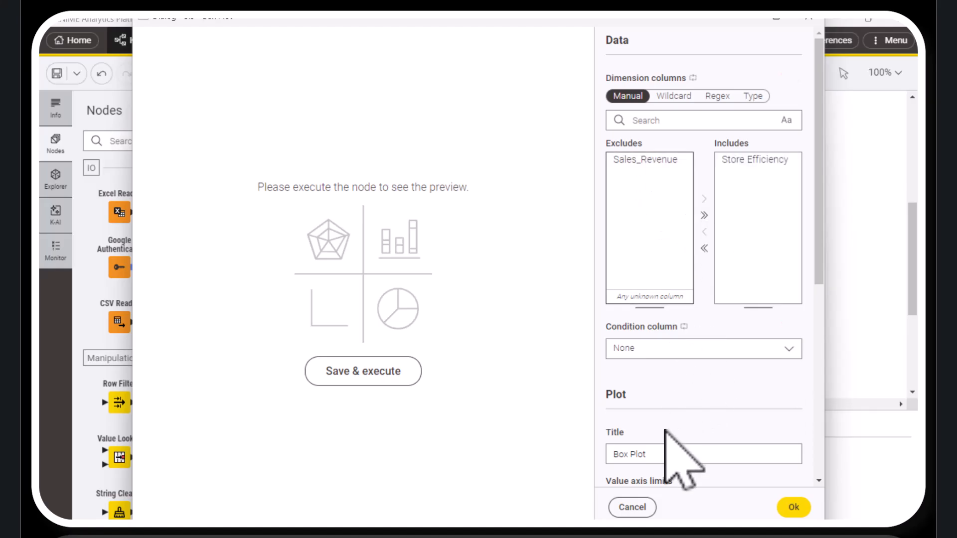
left_click(396, 379)
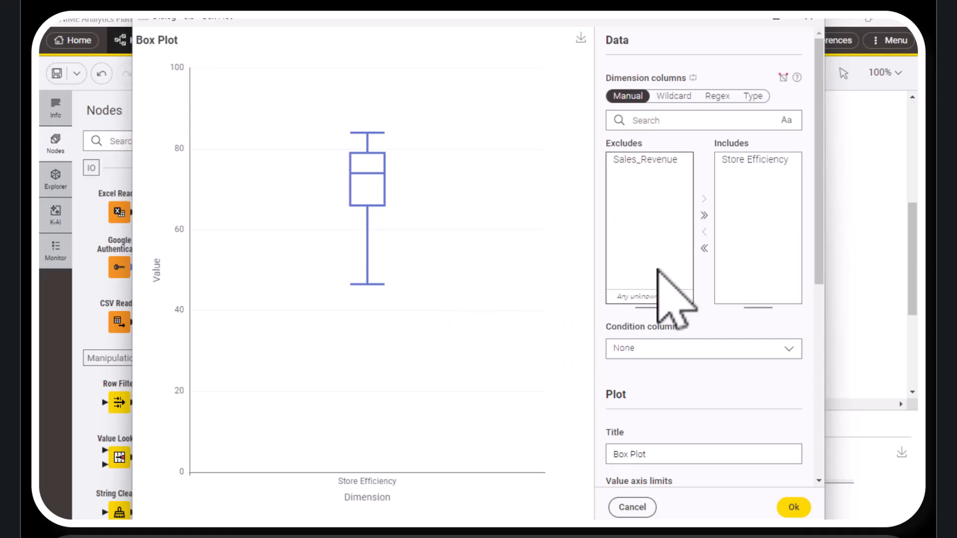
Plot only Sales_Revenue in the Box Plot, execute and confirm it, and reposition the node up beside Numeric Outliers
left_click(703, 248)
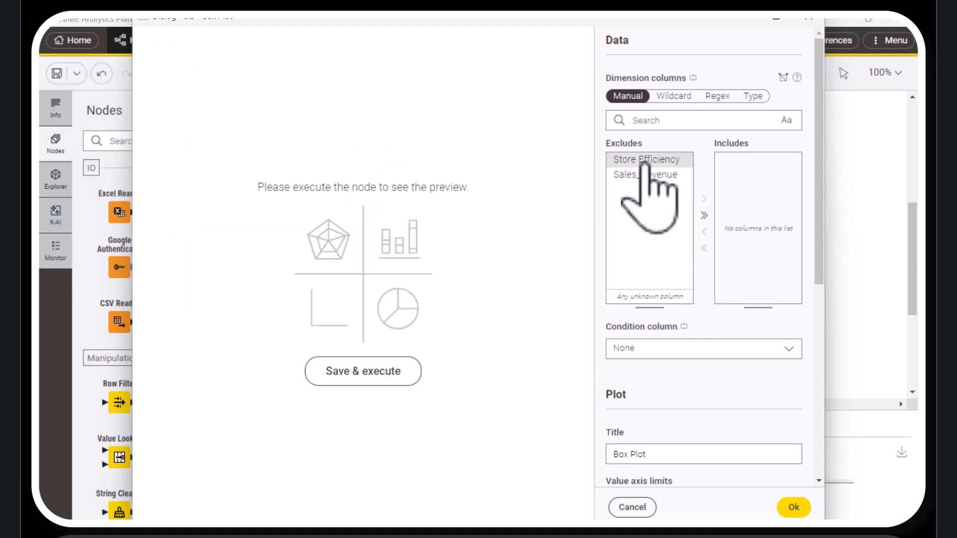
left_click(653, 172)
left_click(704, 198)
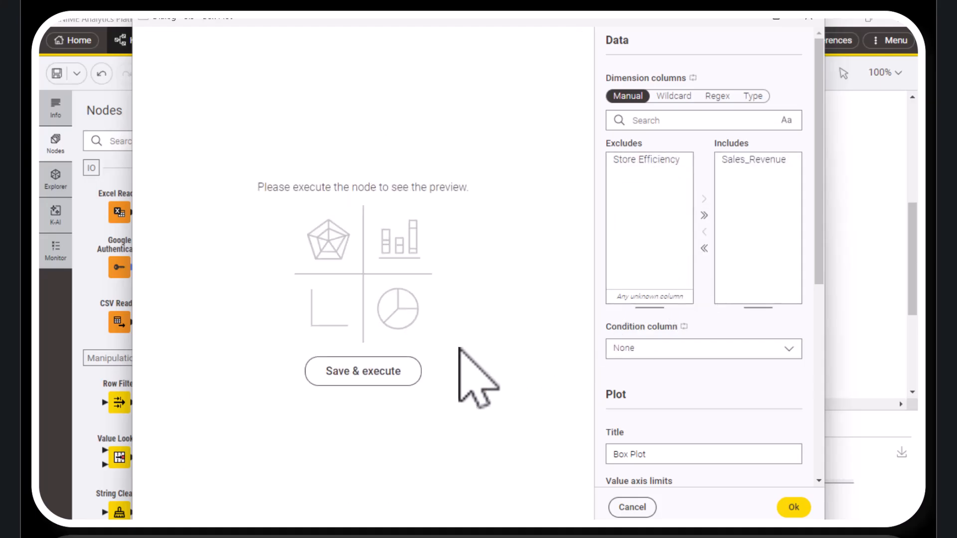
left_click(386, 371)
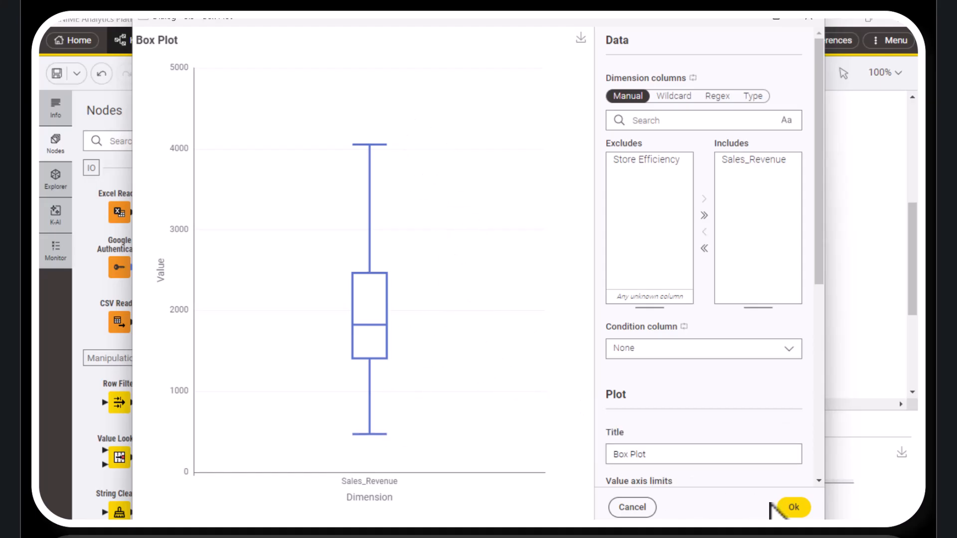
left_click(793, 508)
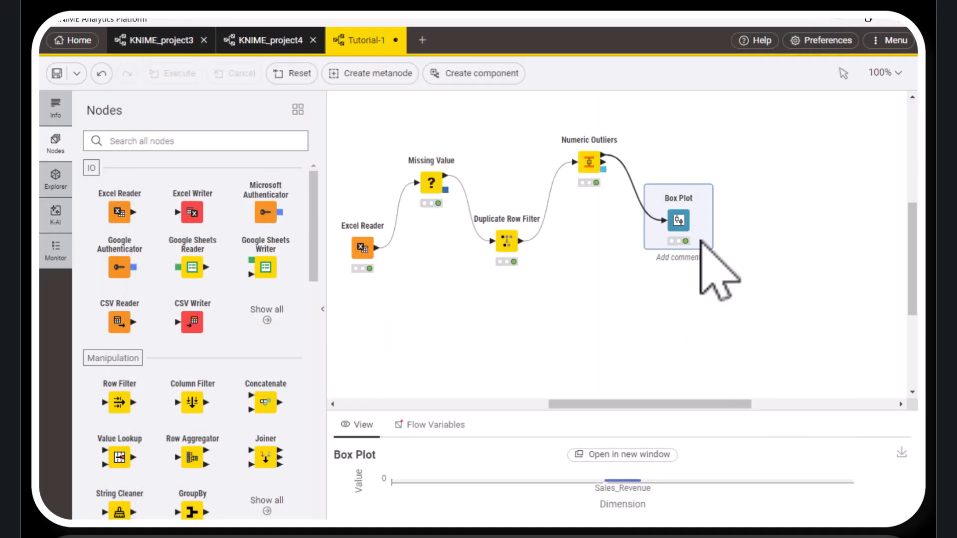
left_click_drag(690, 158, 704, 134)
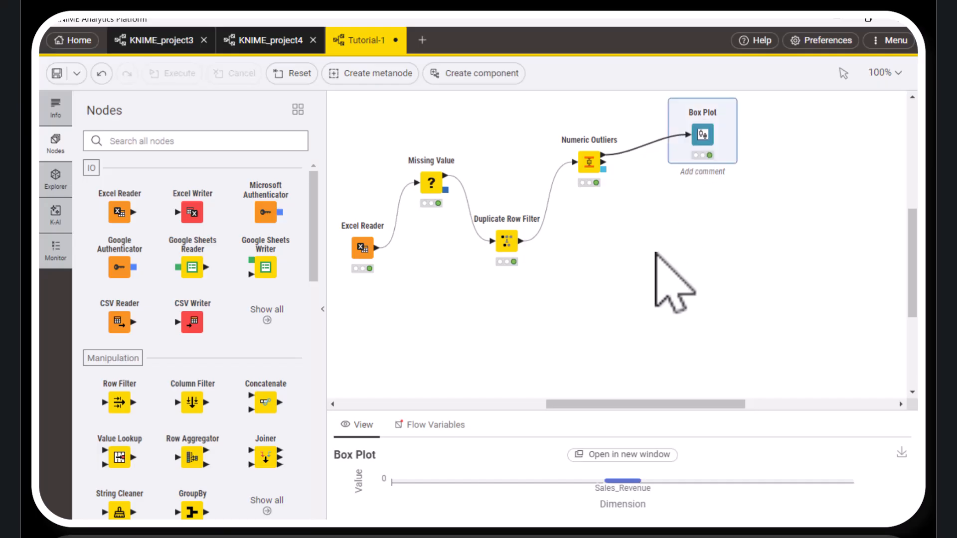
left_click(628, 264)
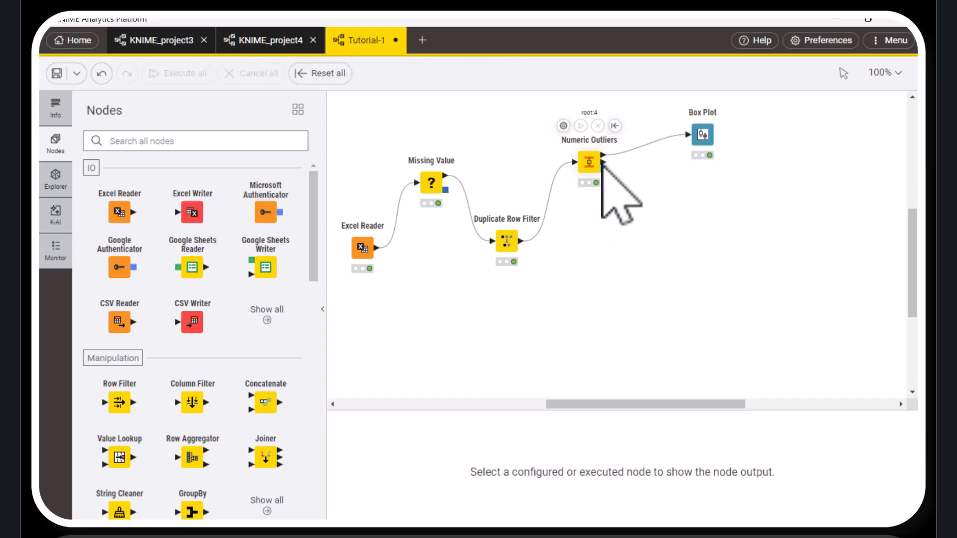
Add a Statistics View node connected to the treated table output of Numeric Outliers, placed below the Box Plot node
mouse_move(602, 155)
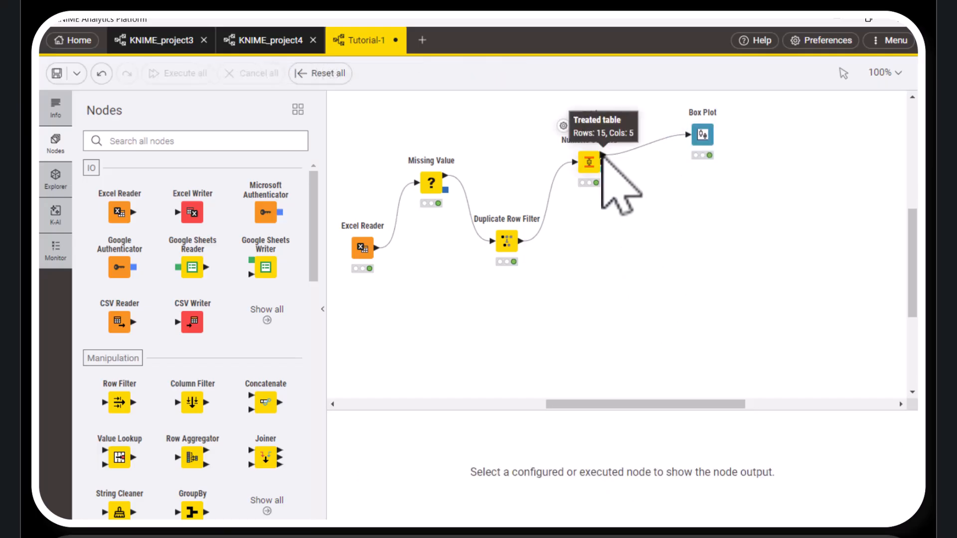
left_click_drag(602, 155, 653, 230)
type("st")
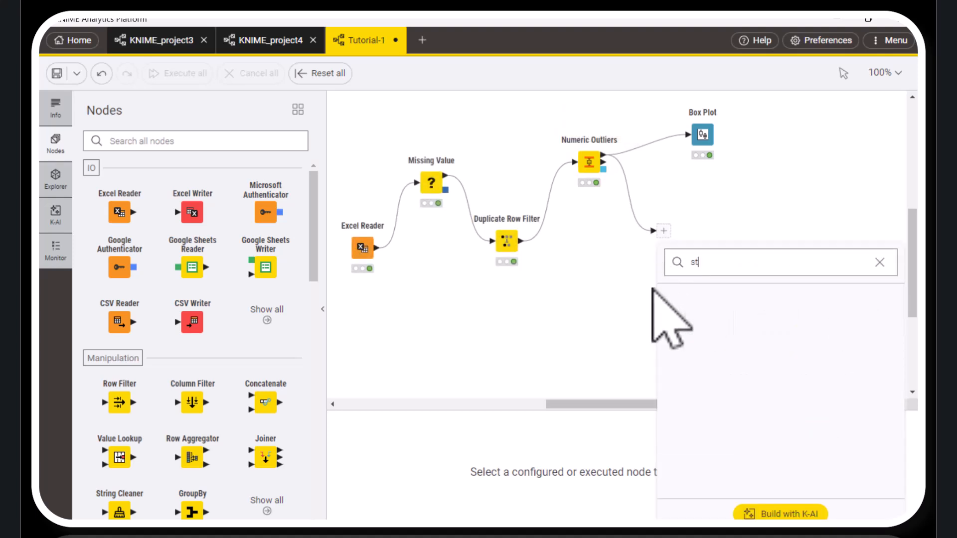
type("a")
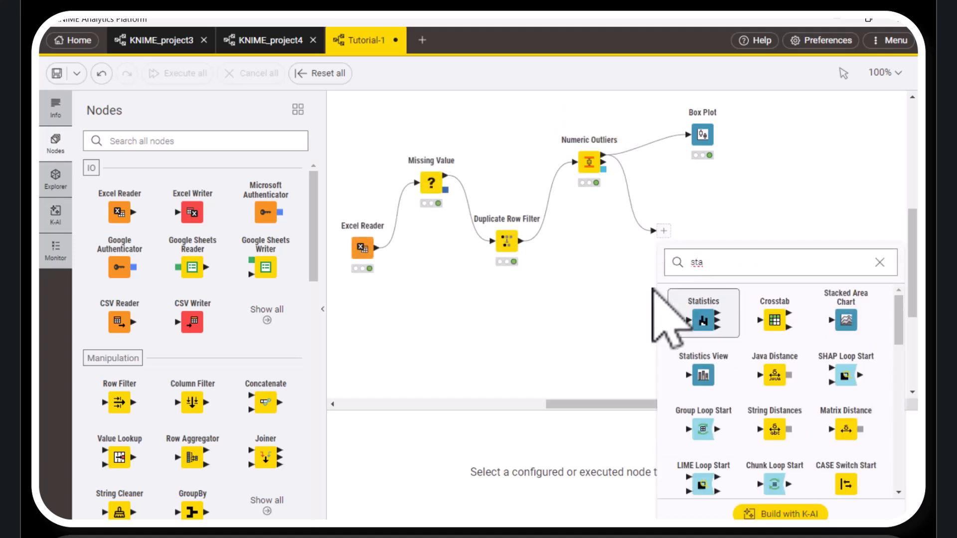
left_click(703, 379)
left_click_drag(675, 214, 703, 229)
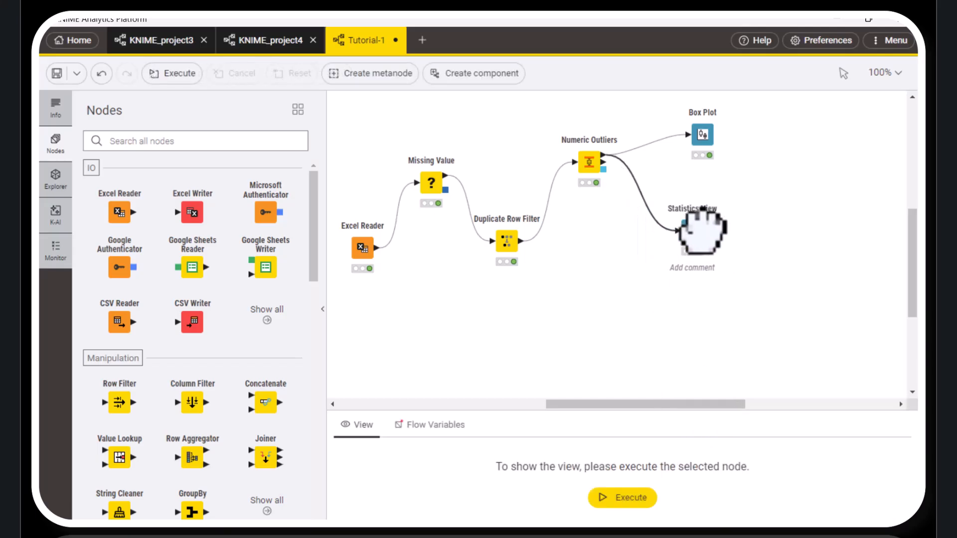
Configure Statistics View to include only the Store Efficiency and Sales_Revenue columns
double_click(673, 205)
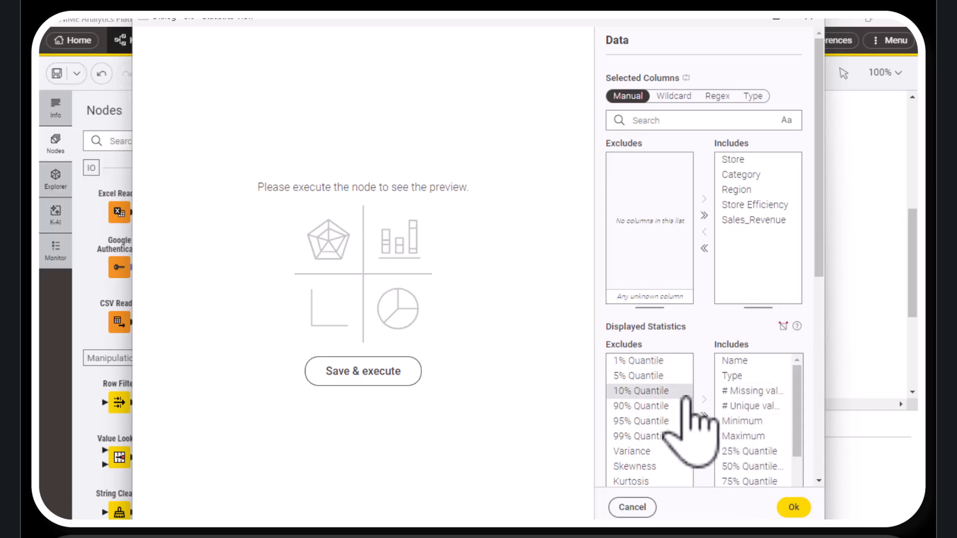
left_click(704, 248)
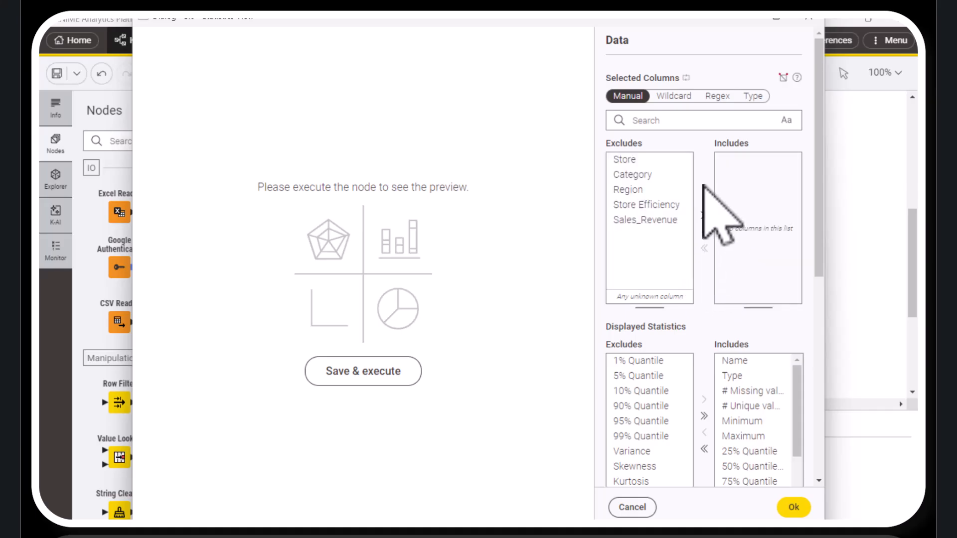
left_click(654, 206)
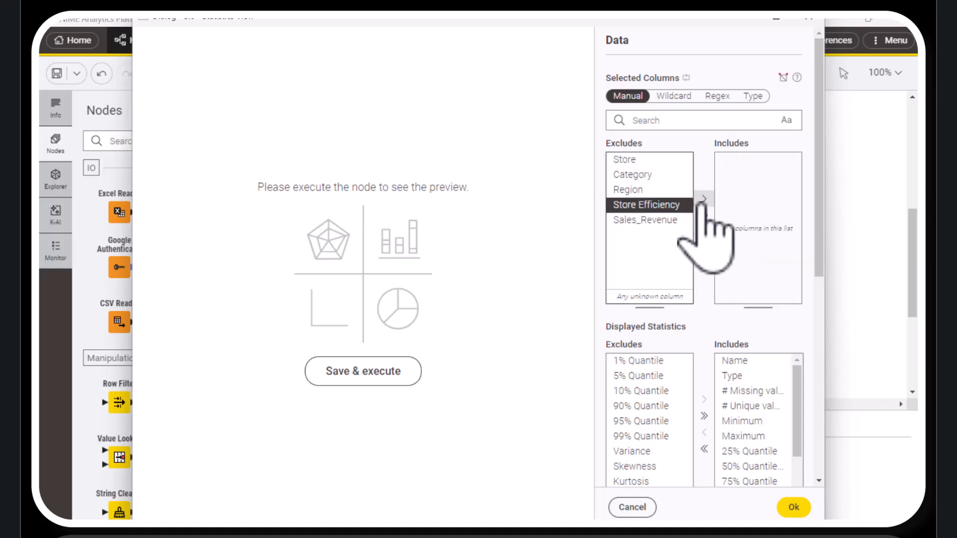
left_click(704, 199)
left_click(686, 206)
left_click(704, 199)
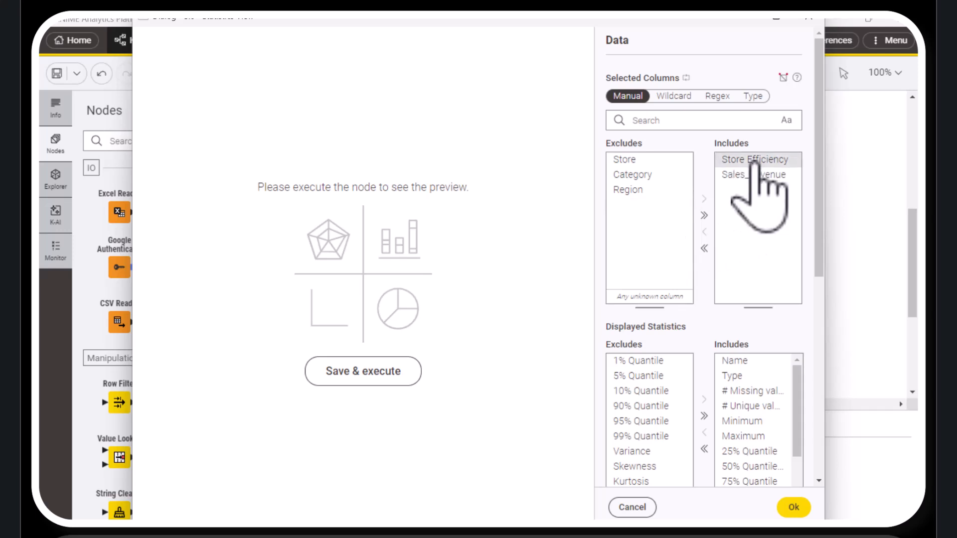
Clear the displayed statistics in Statistics View and include only Name, Minimum and Maximum
left_click(704, 449)
left_click(629, 361)
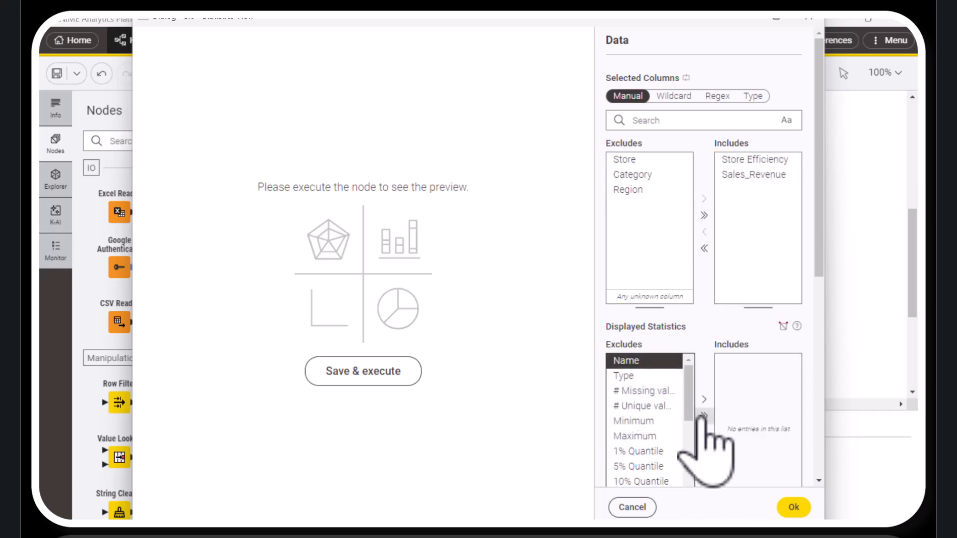
left_click(705, 399)
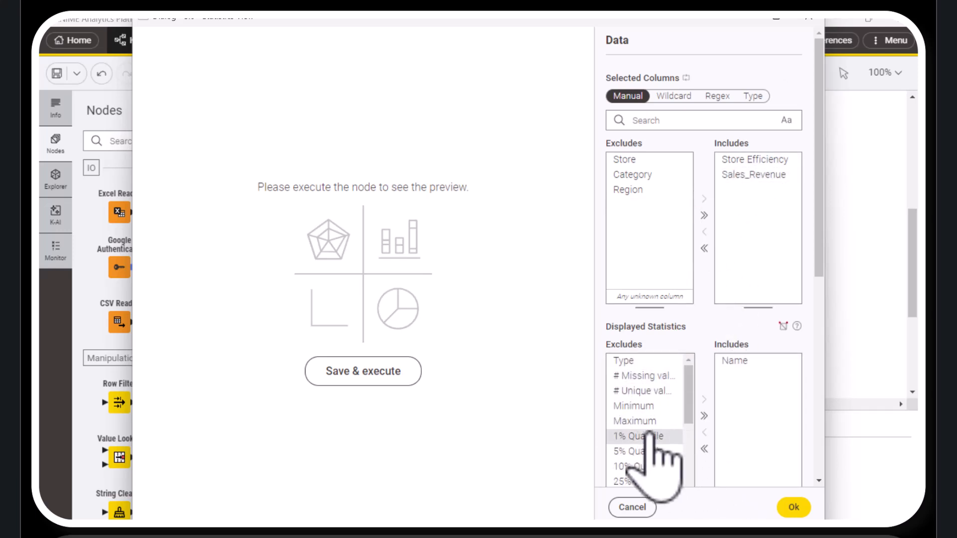
left_click(646, 406)
left_click(704, 399)
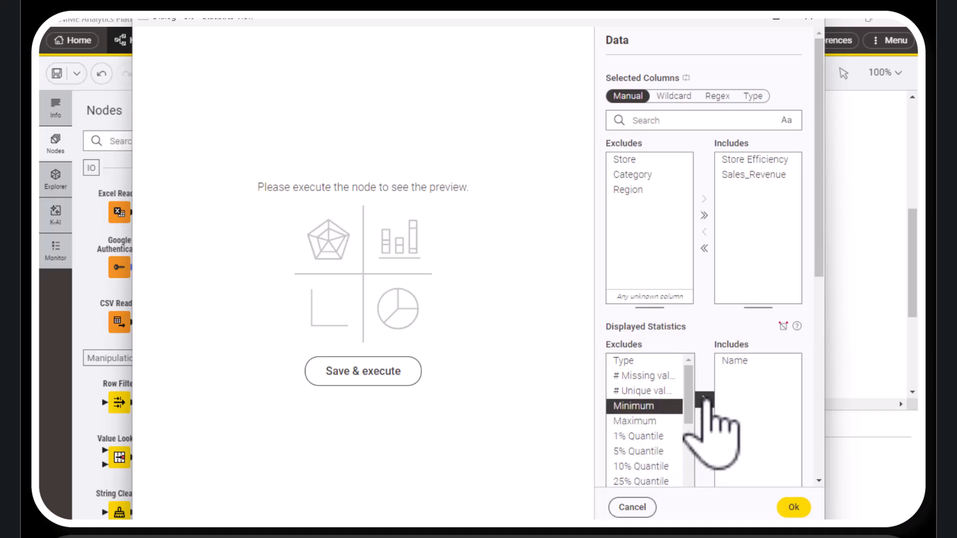
left_click(643, 407)
left_click(704, 400)
Add Mean, Standard Deviation and Skewness to the displayed statistics, then save and execute Statistics View
scroll(648, 430, "down", 3)
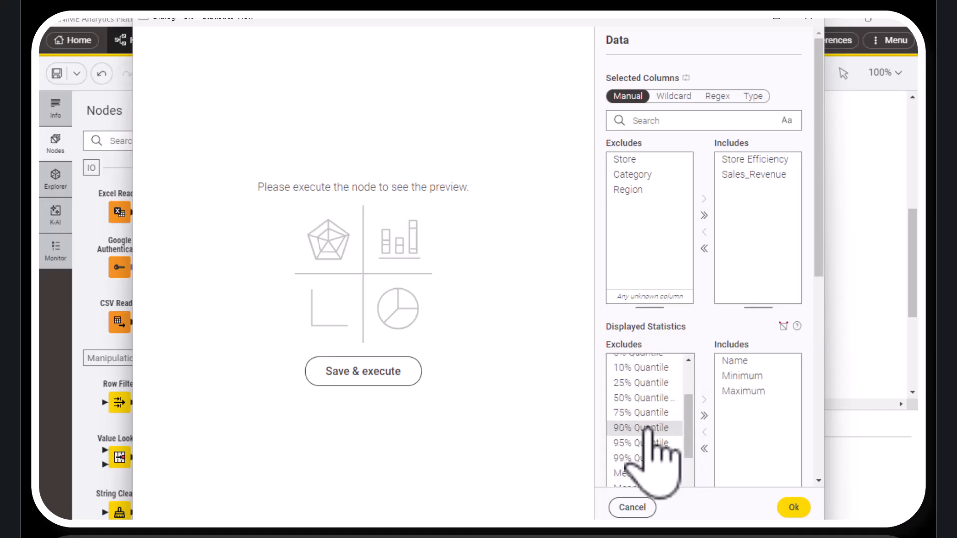
left_click(644, 405)
left_click(704, 400)
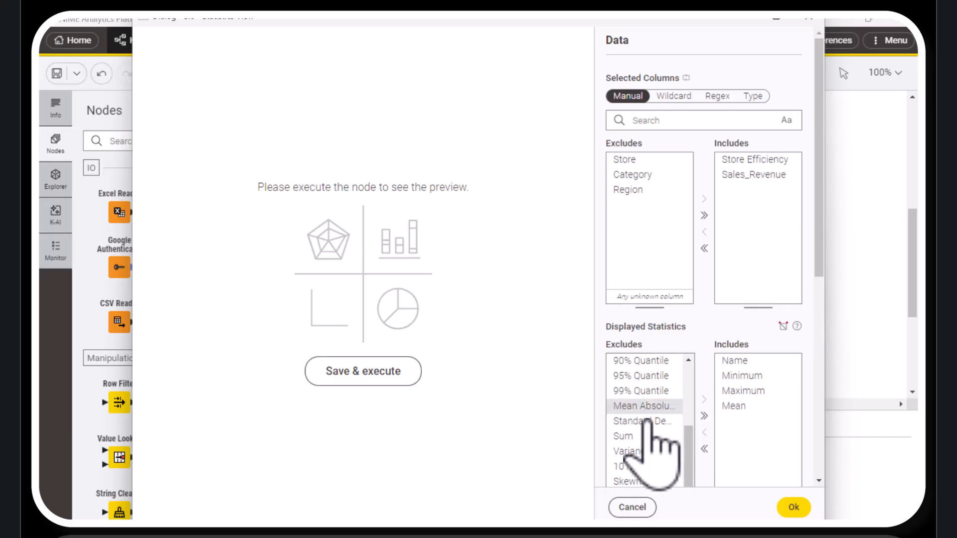
scroll(655, 439, "down", 2)
left_click(658, 354)
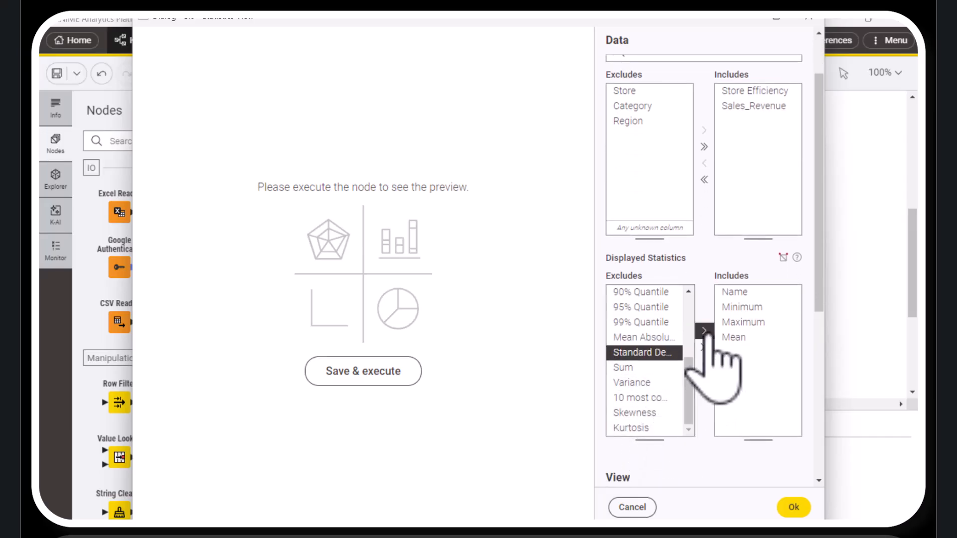
left_click(704, 331)
left_click(665, 412)
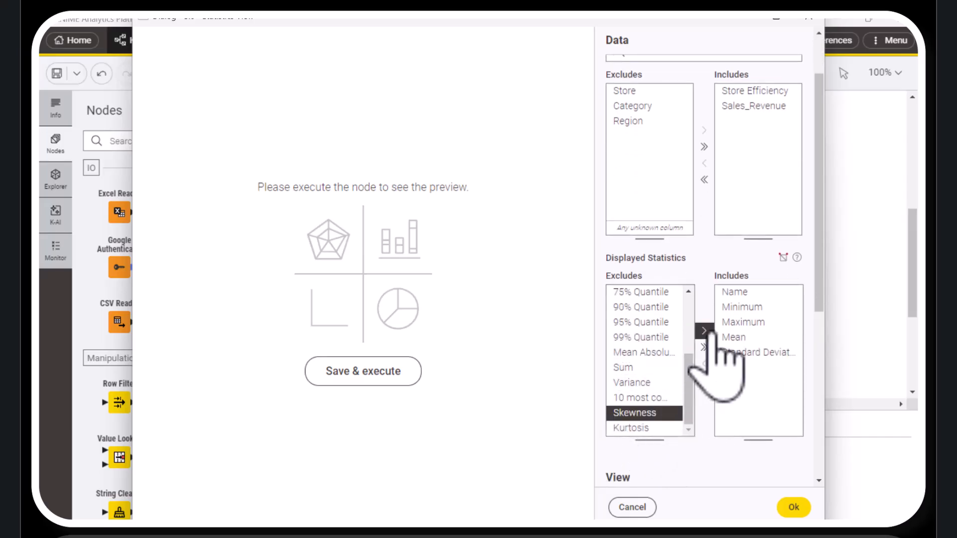
left_click(706, 331)
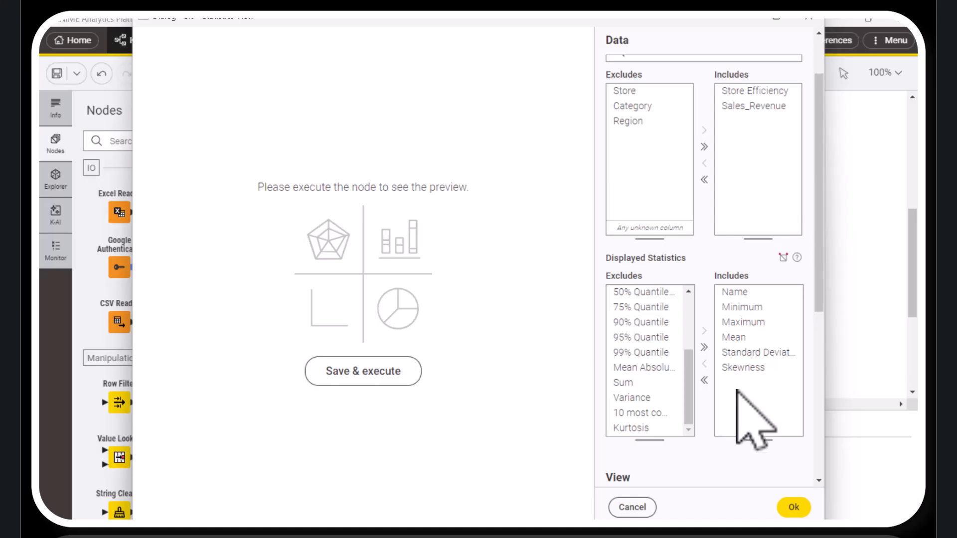
left_click(388, 371)
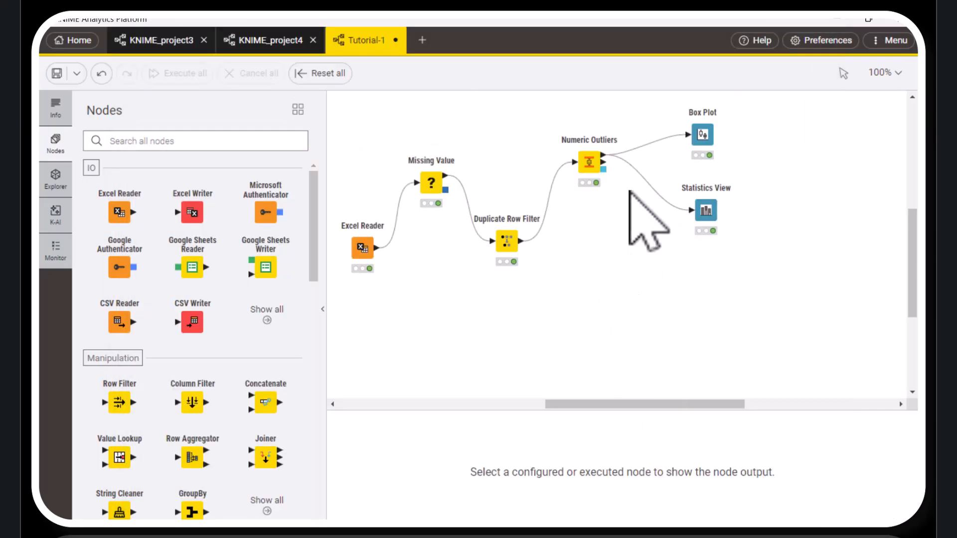
Add a Statistics node connected to the treated table output of Numeric Outliers, below Statistics View
mouse_move(603, 155)
left_click_drag(604, 155, 678, 288)
type("s")
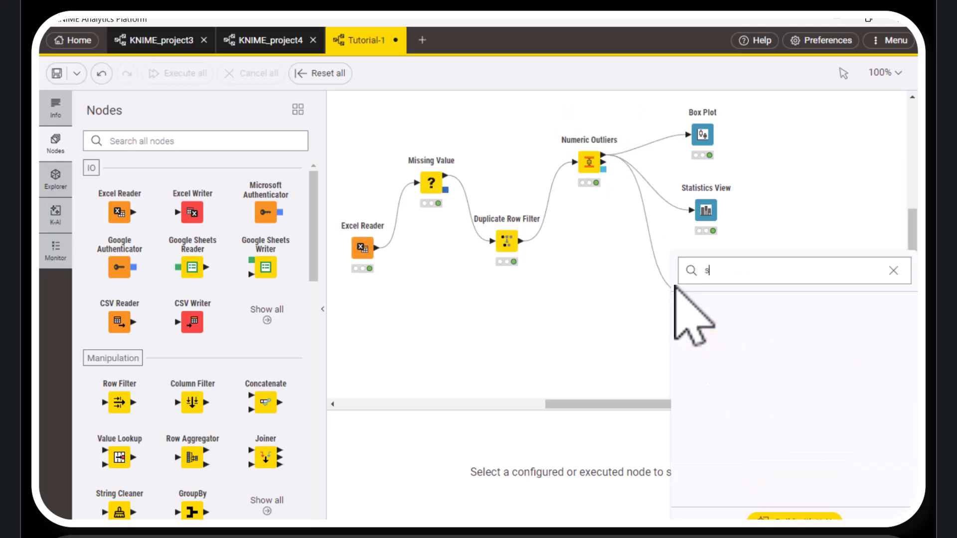
type("ta")
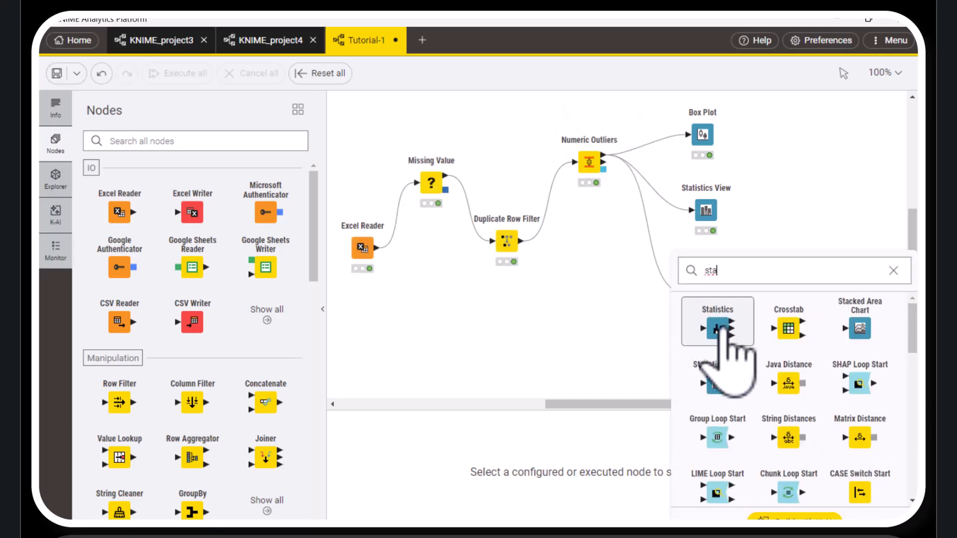
left_click(716, 312)
Accept the Statistics node's settings with Store, Category and Region as the included nominal columns, and execute it
mouse_move(679, 260)
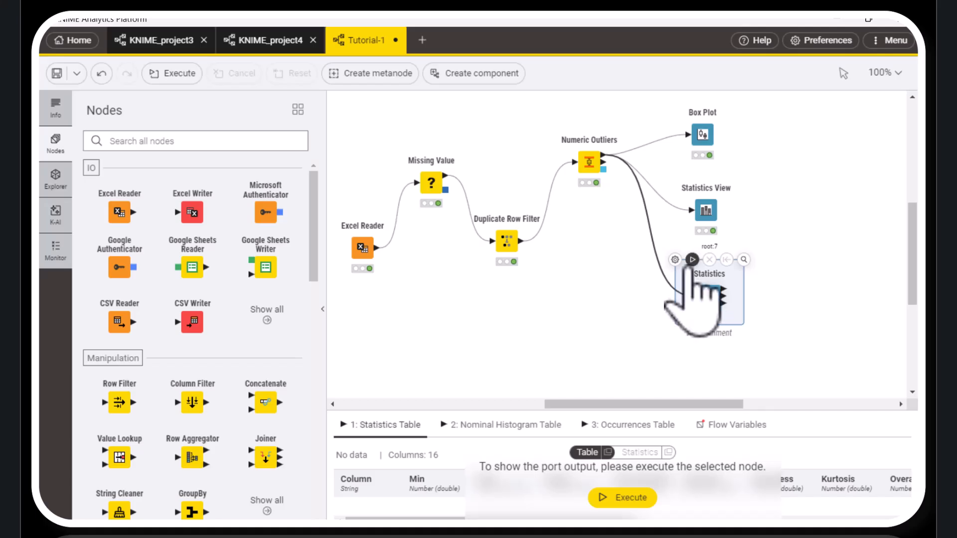
double_click(676, 263)
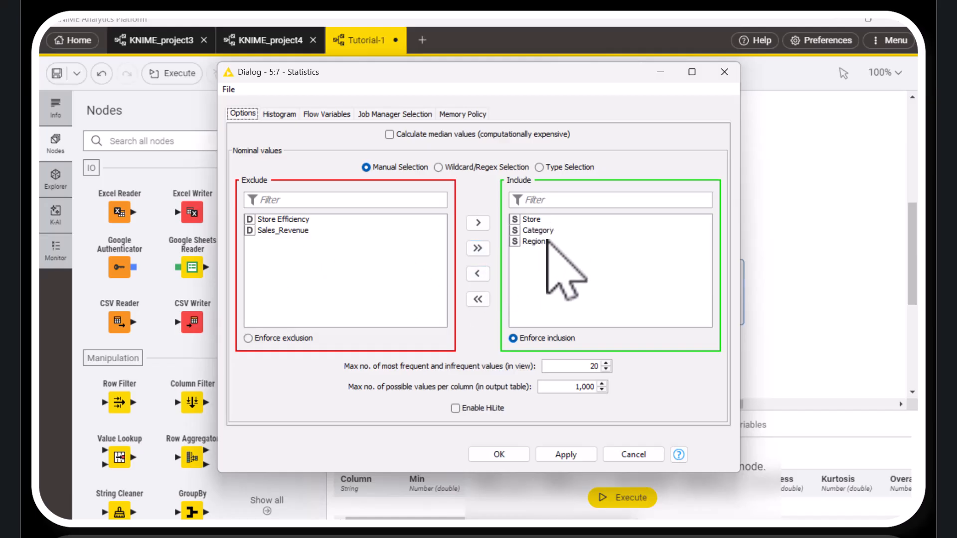
left_click(516, 456)
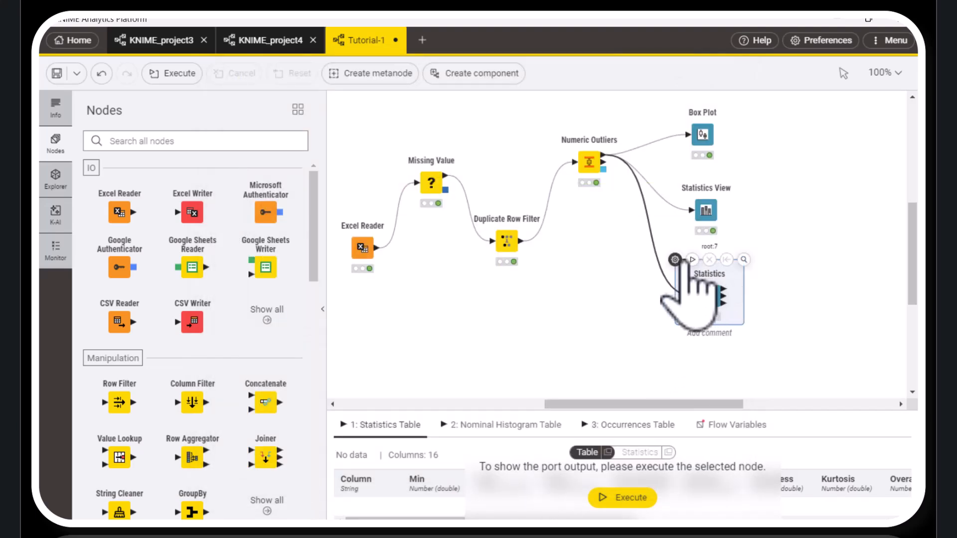
left_click(692, 260)
Open the Statistics node's view and examine its numeric, nominal and top/bottom summaries, then close it
right_click(708, 275)
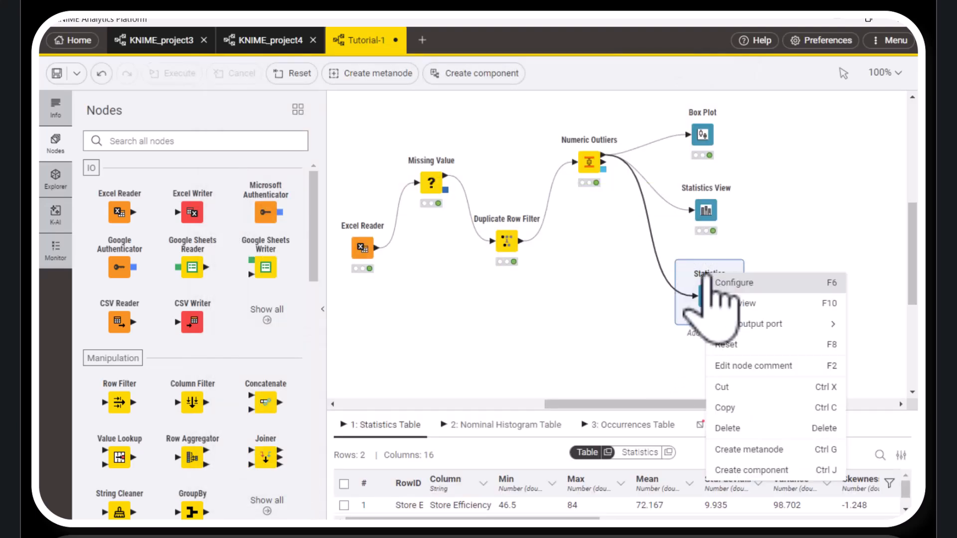
left_click(736, 298)
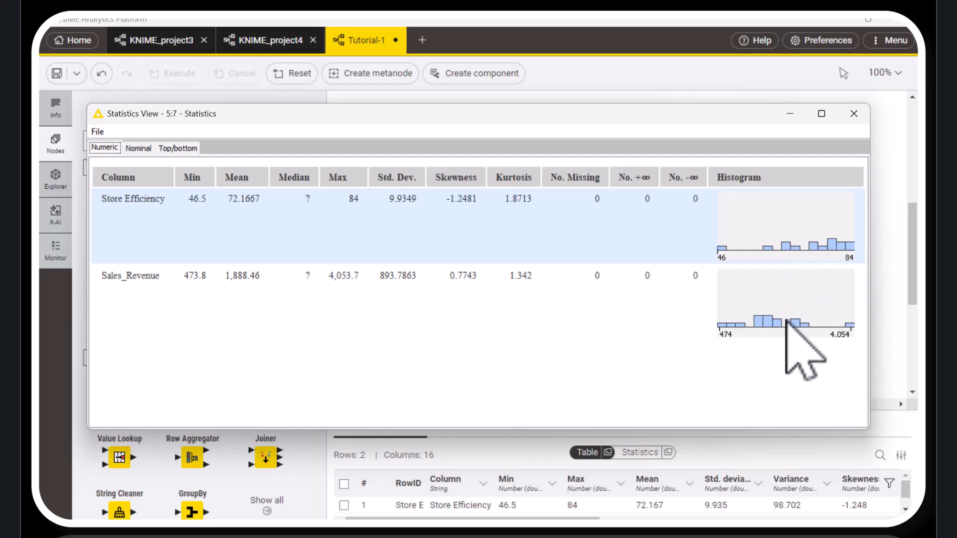
left_click(139, 148)
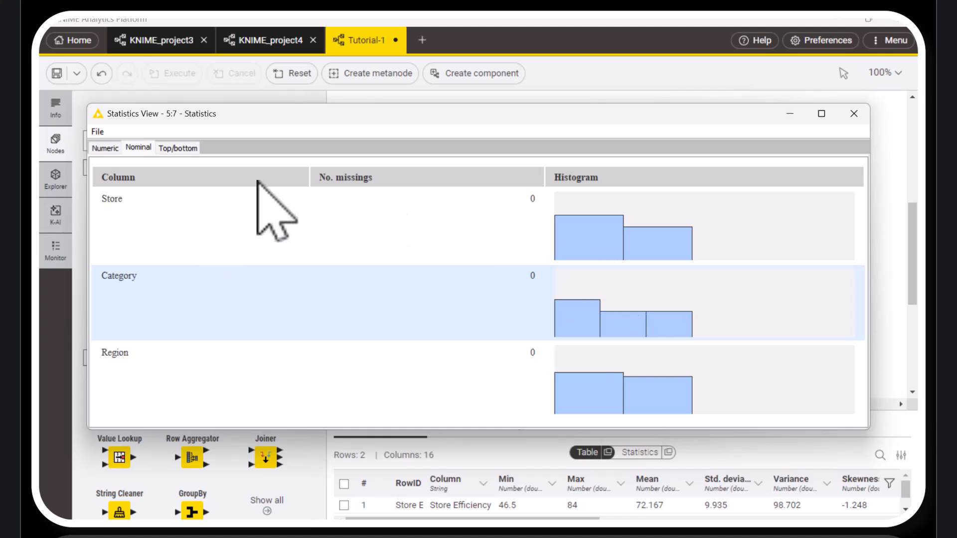
left_click(171, 149)
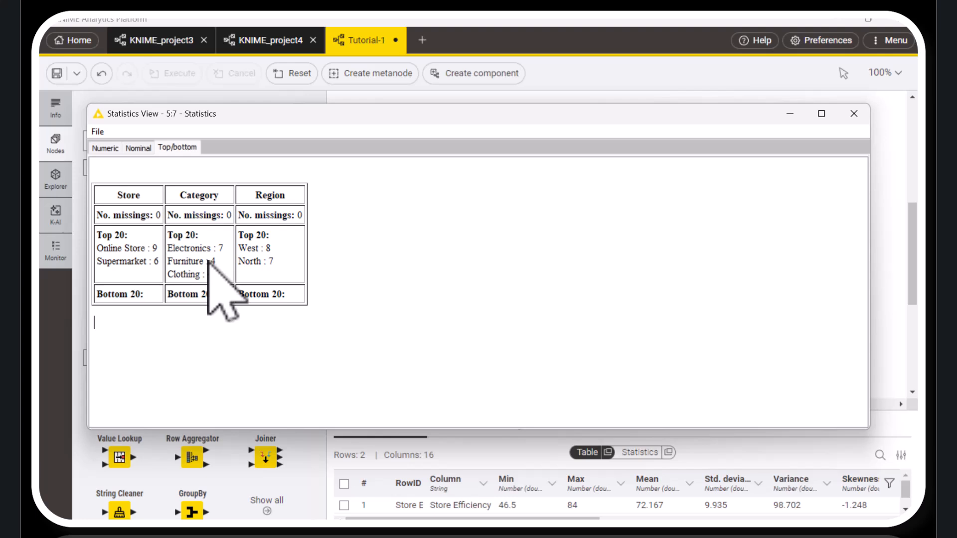
left_click(104, 148)
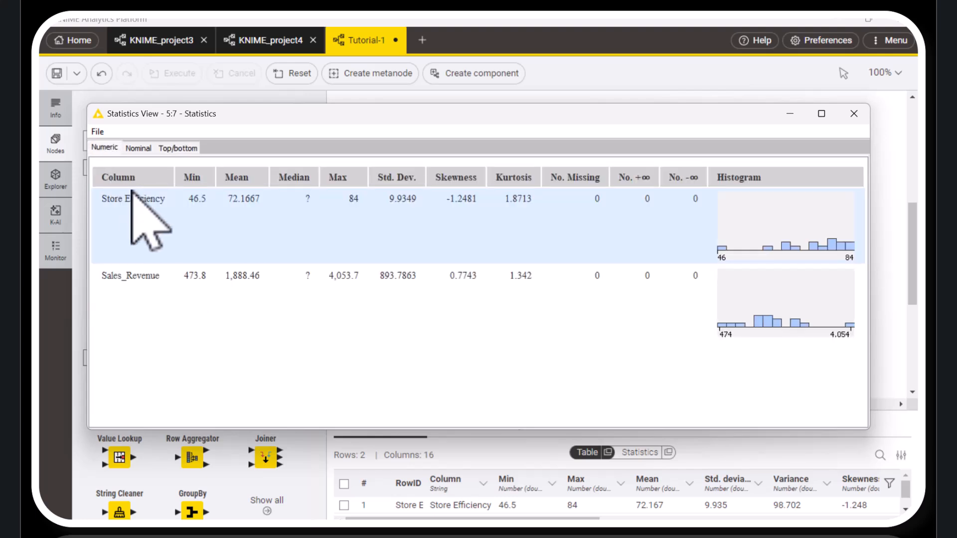
left_click(178, 148)
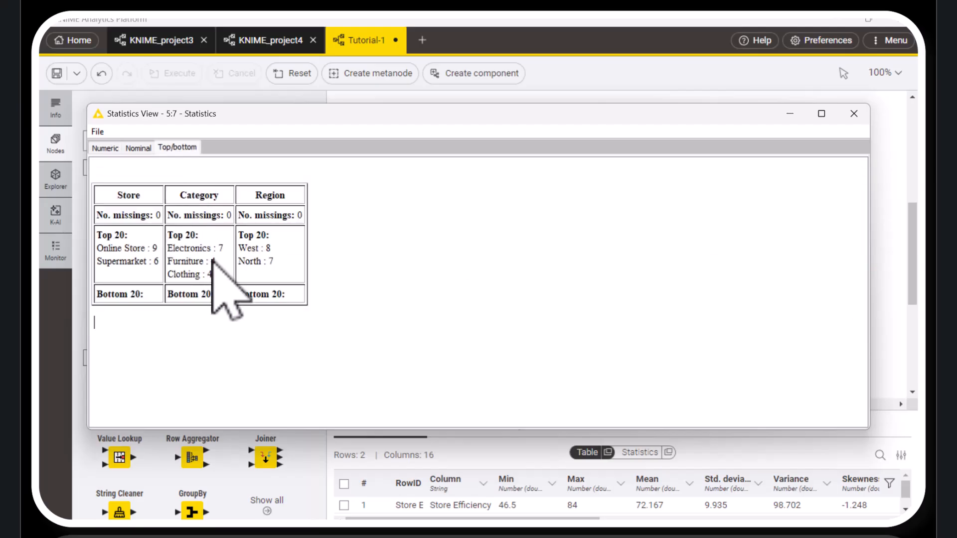
left_click(854, 117)
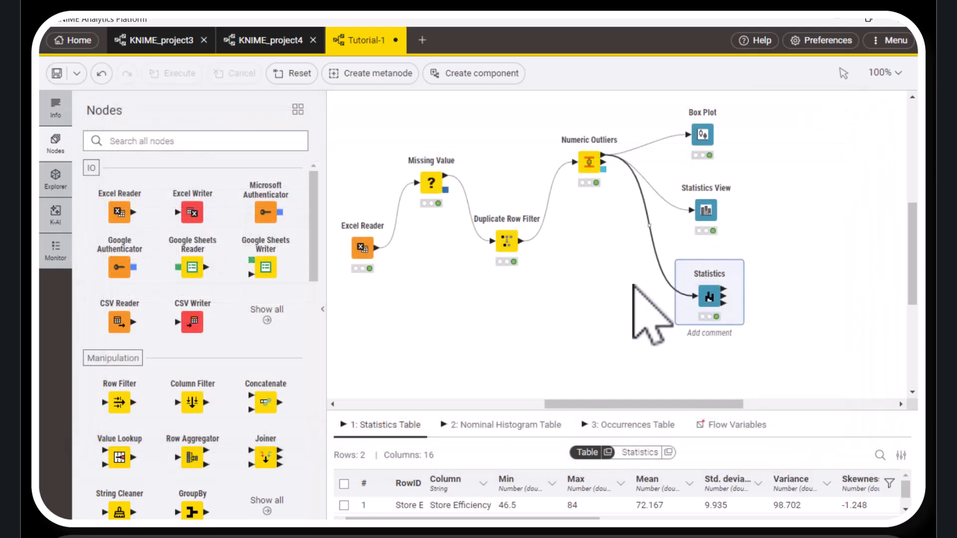